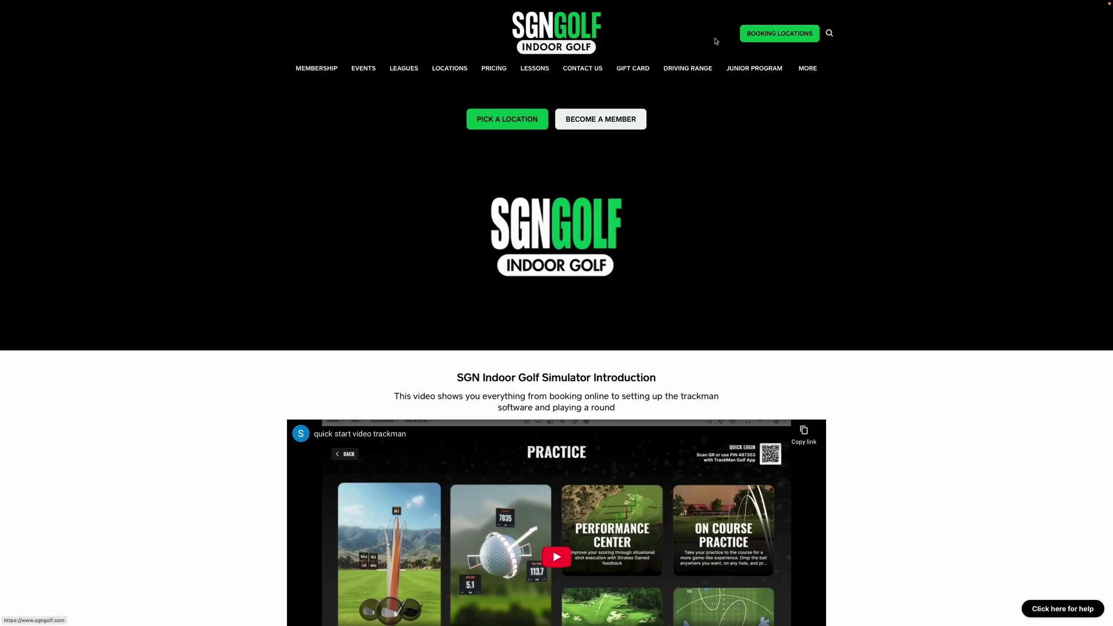
# - Go to Booking Locations and scroll down to the location cards
pyautogui.click(773, 35)
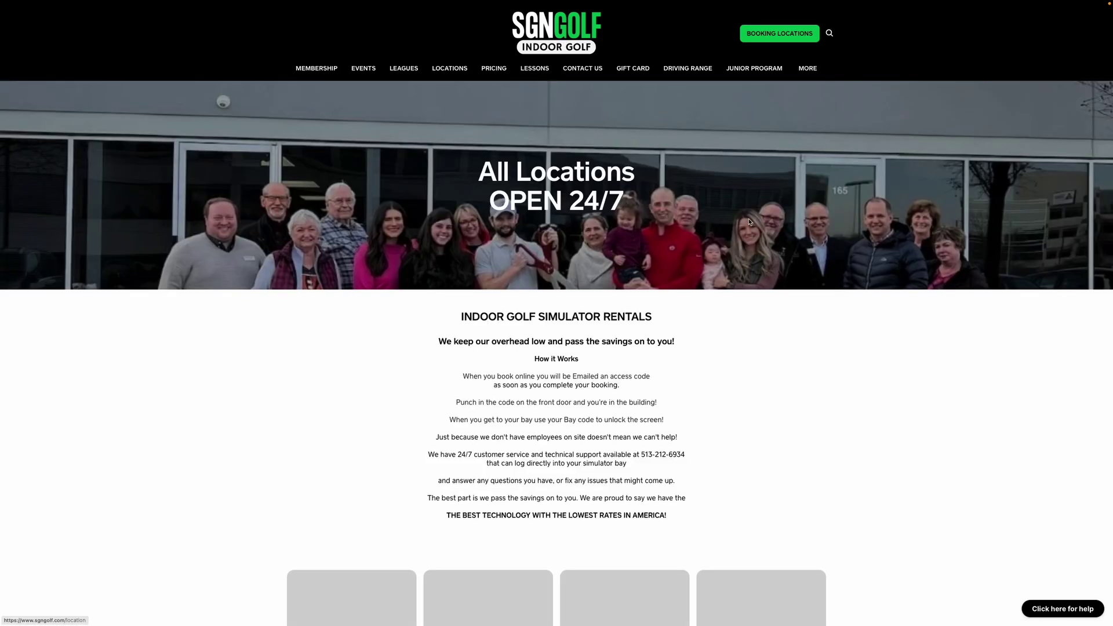
pyautogui.scroll(-6, 620, 376)
pyautogui.scroll(-1, 620, 375)
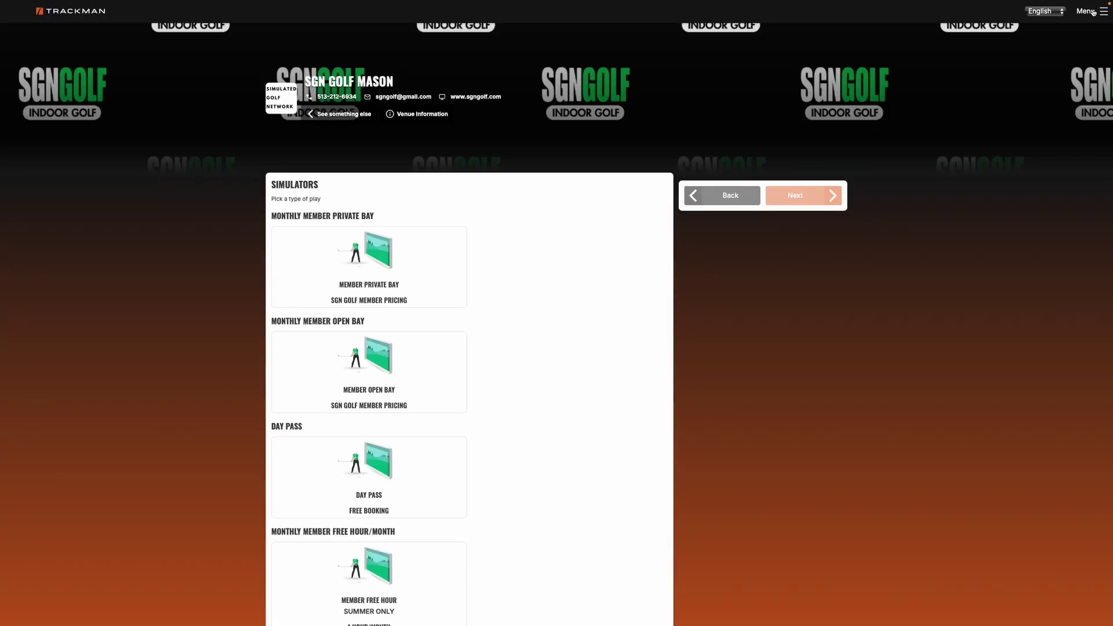
pyautogui.click(1093, 12)
pyautogui.click(733, 143)
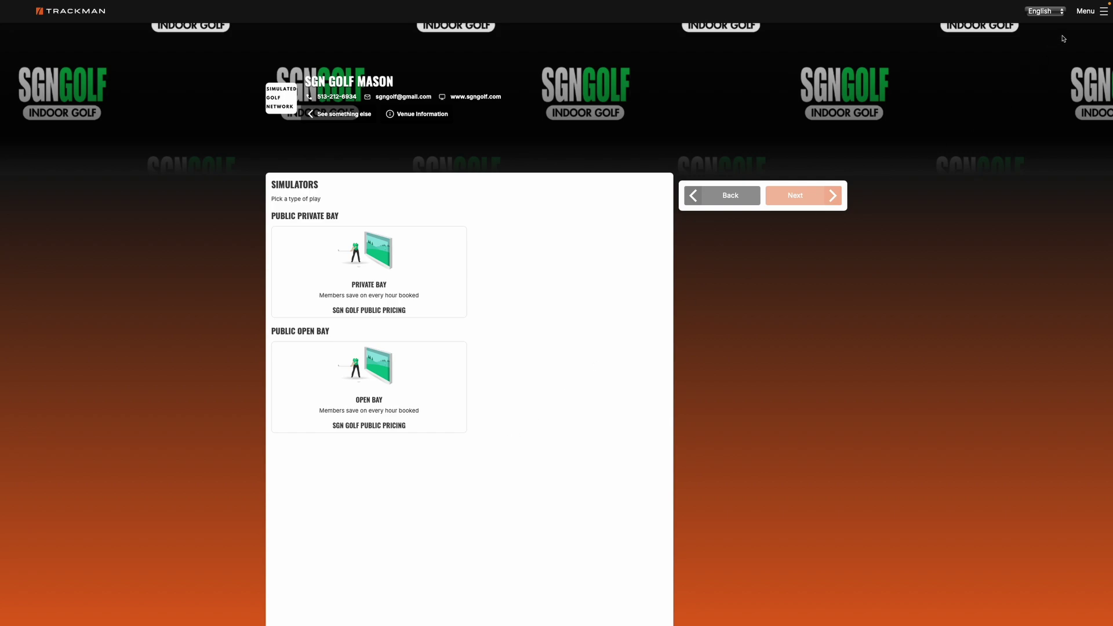
pyautogui.click(1087, 13)
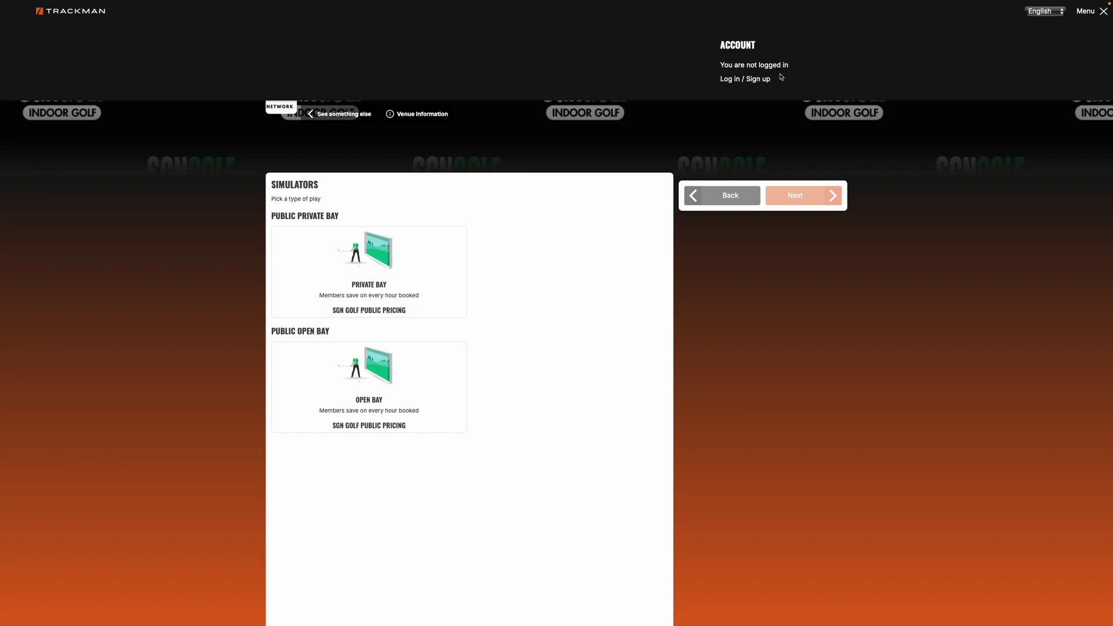
pyautogui.click(756, 79)
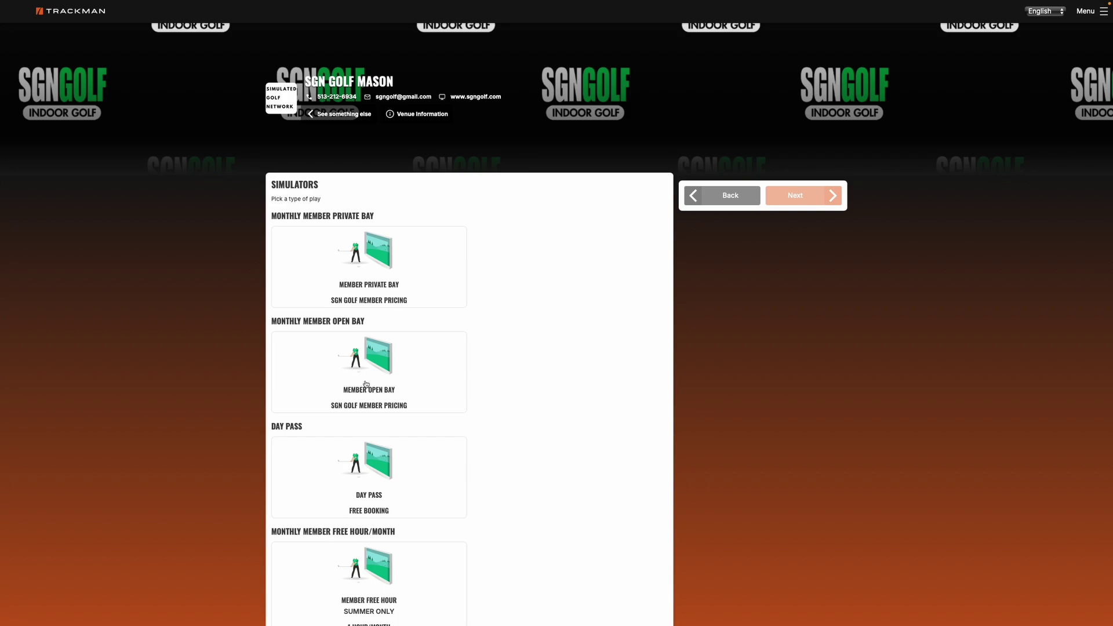
# - Select Member Open Bay with 3 guest players and continue to time selection
pyautogui.scroll(-2, 365, 379)
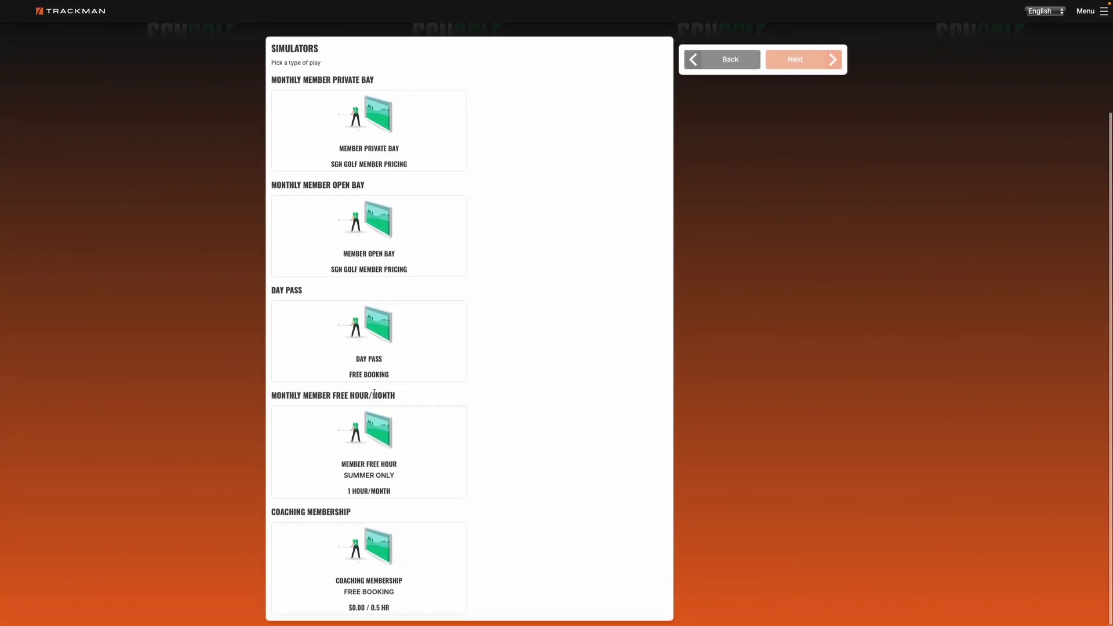
pyautogui.scroll(3, 374, 396)
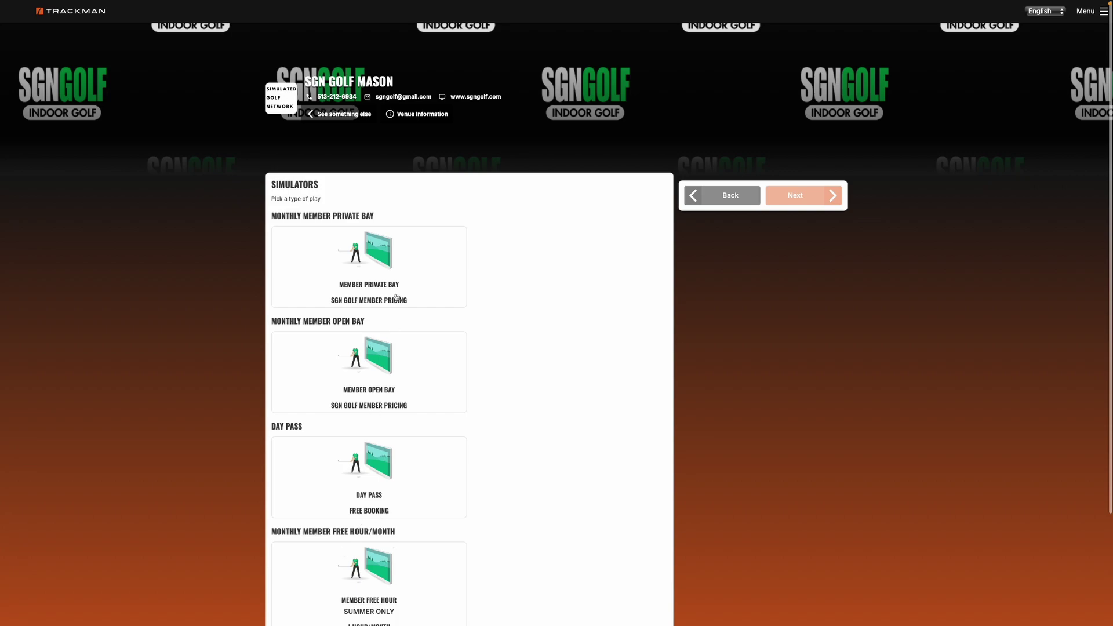
pyautogui.click(381, 378)
pyautogui.scroll(-5, 522, 343)
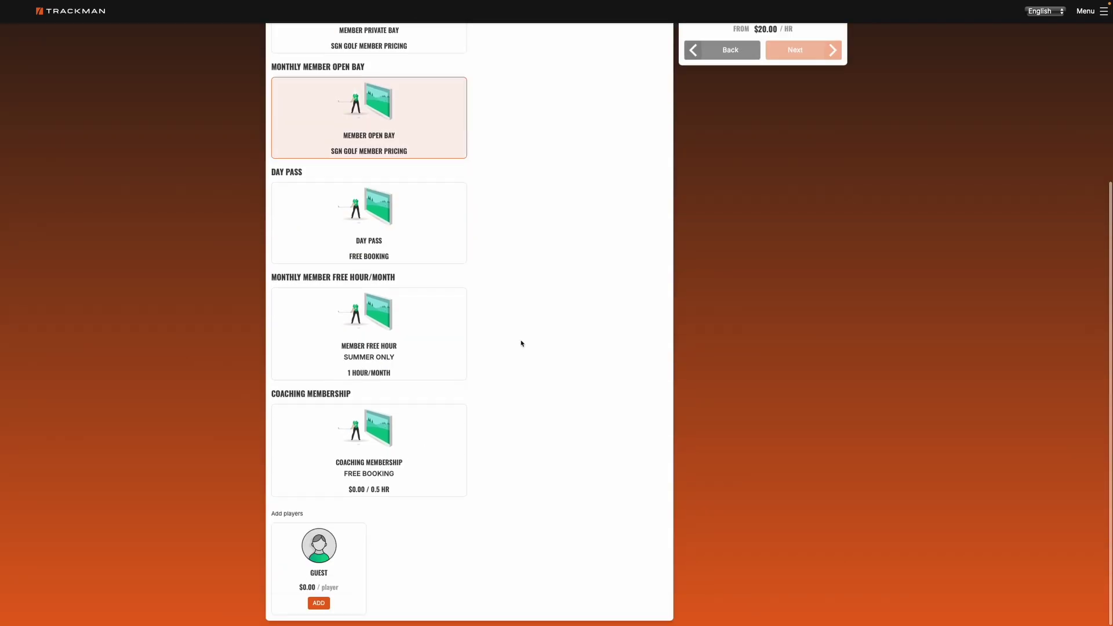
pyautogui.click(318, 603)
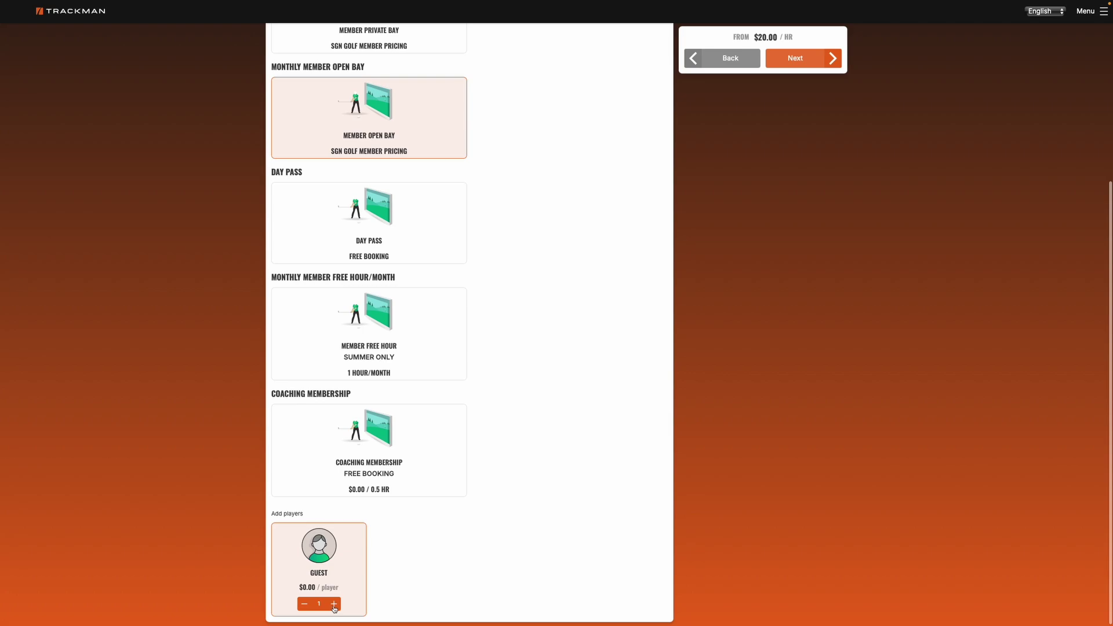
pyautogui.click(333, 605)
pyautogui.click(798, 65)
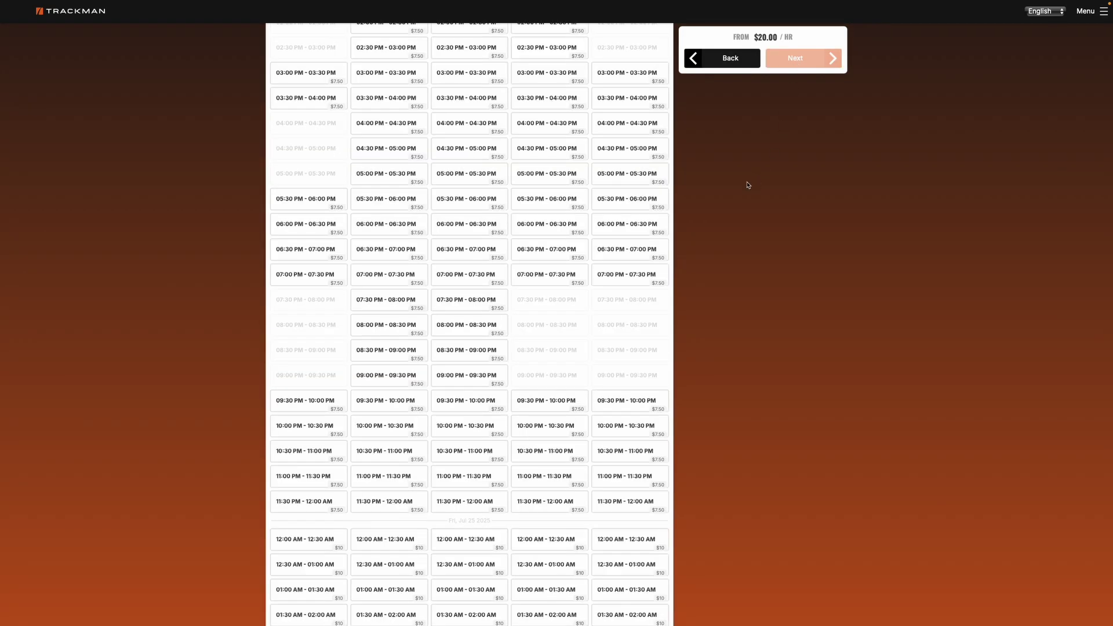
# - Change the booking date to Jul 25, 2025 and pick Bay 8's 10:00 AM slot
pyautogui.scroll(3, 609, 203)
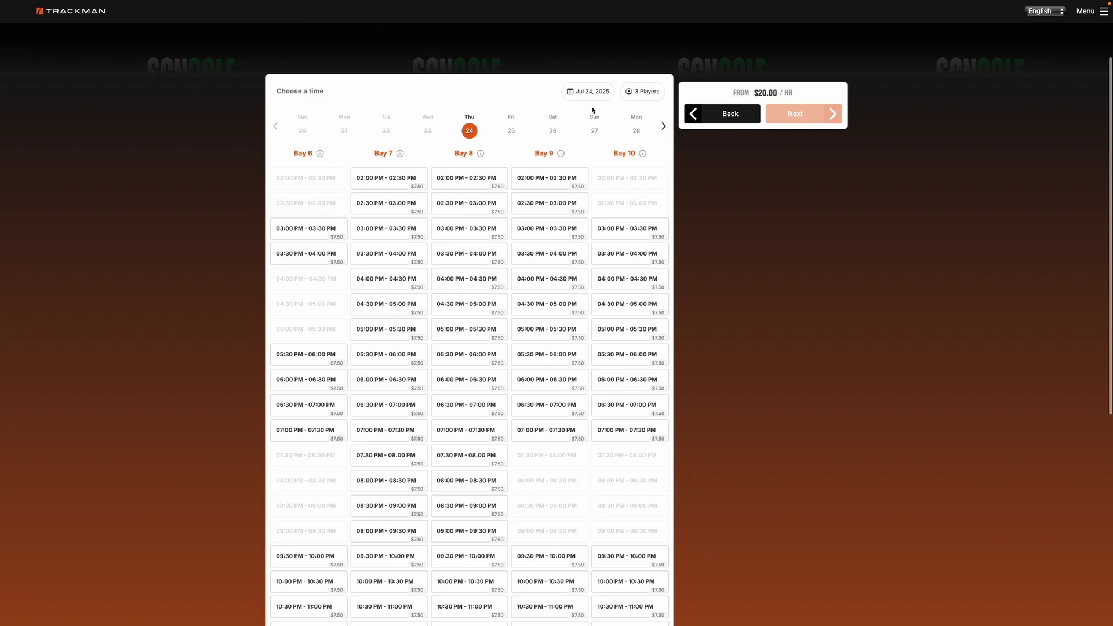
pyautogui.click(589, 93)
pyautogui.click(573, 192)
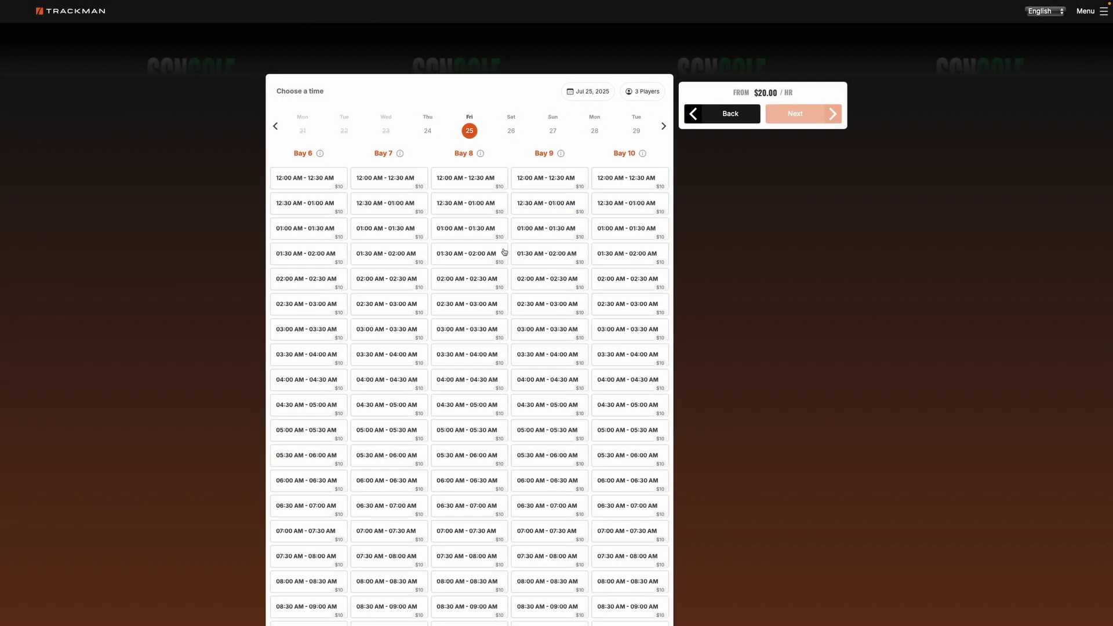
pyautogui.scroll(-2, 509, 258)
pyautogui.scroll(-10, 510, 259)
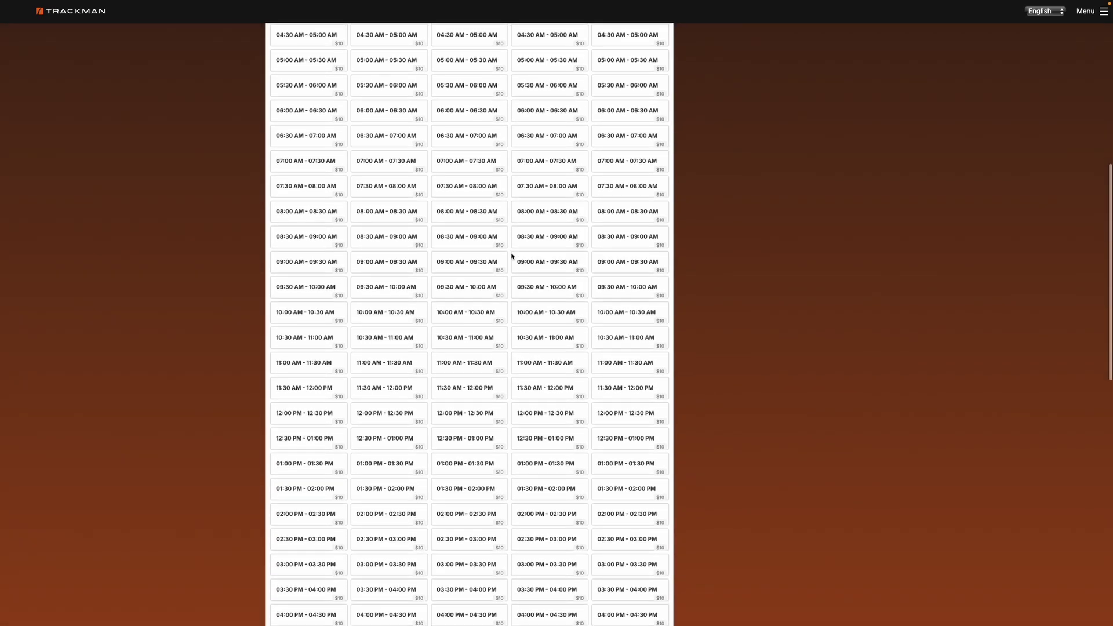
pyautogui.scroll(8, 514, 248)
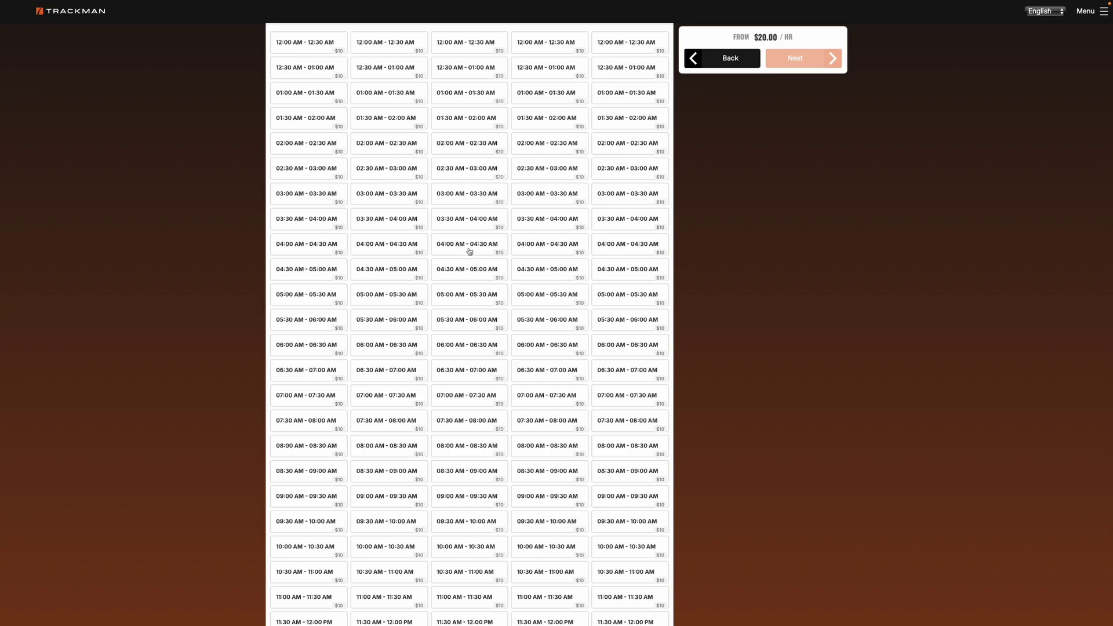
pyautogui.scroll(-4, 470, 253)
pyautogui.scroll(-4, 470, 253)
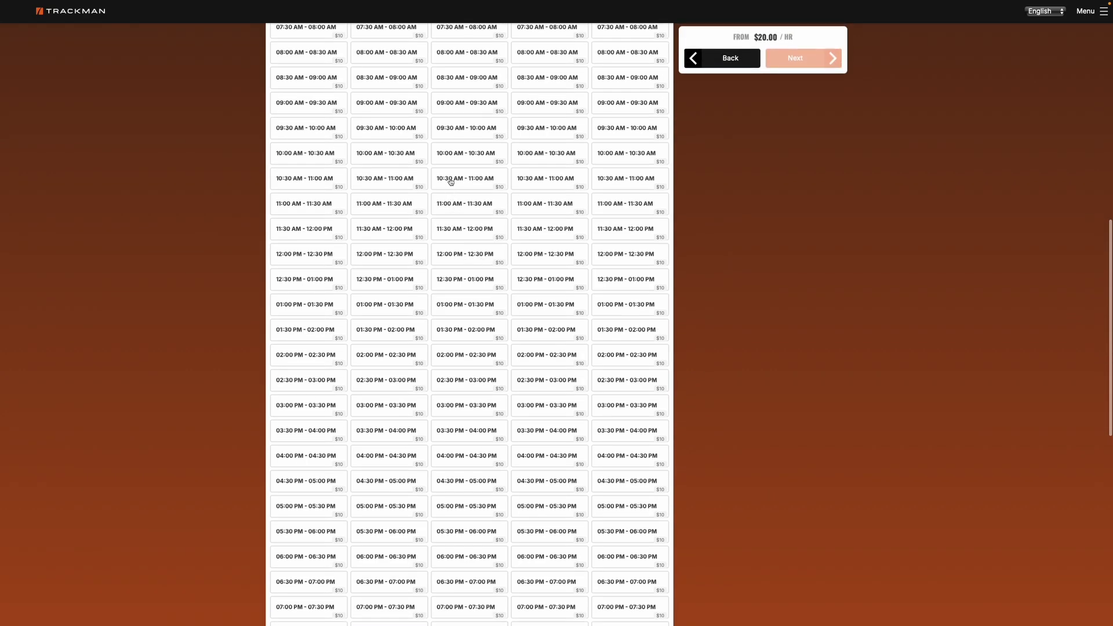
pyautogui.click(453, 154)
pyautogui.scroll(2, 452, 155)
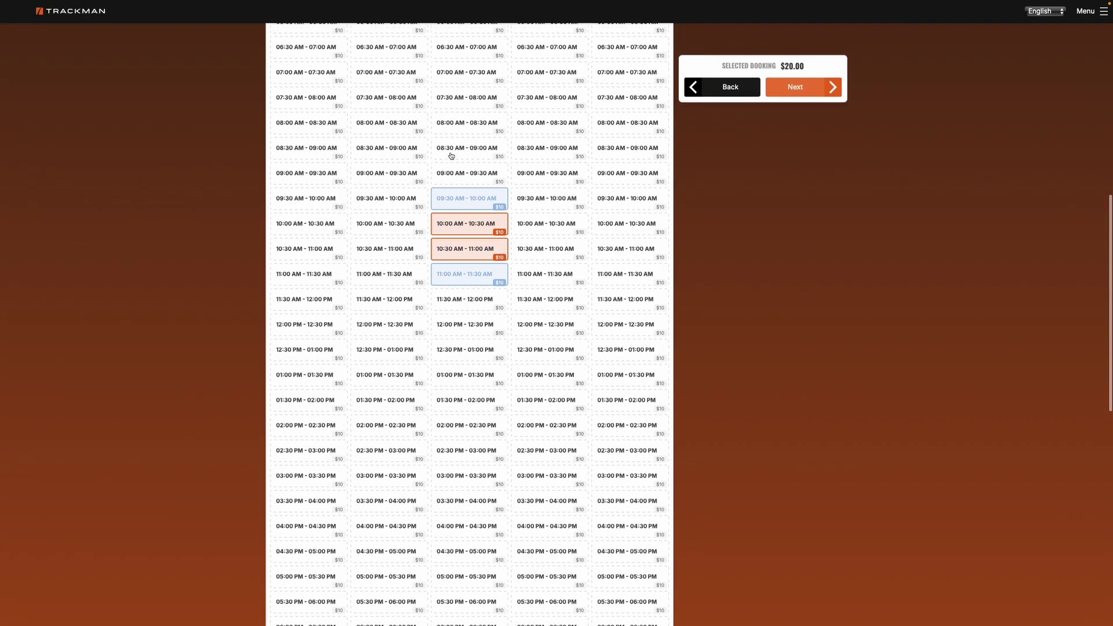
pyautogui.scroll(10, 455, 186)
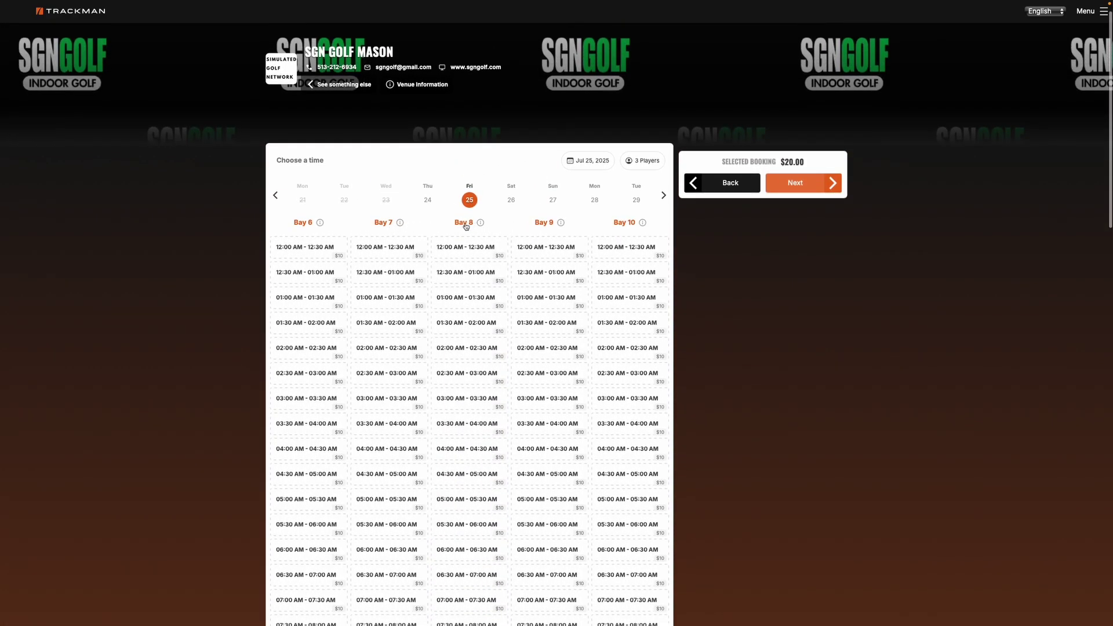
pyautogui.click(548, 226)
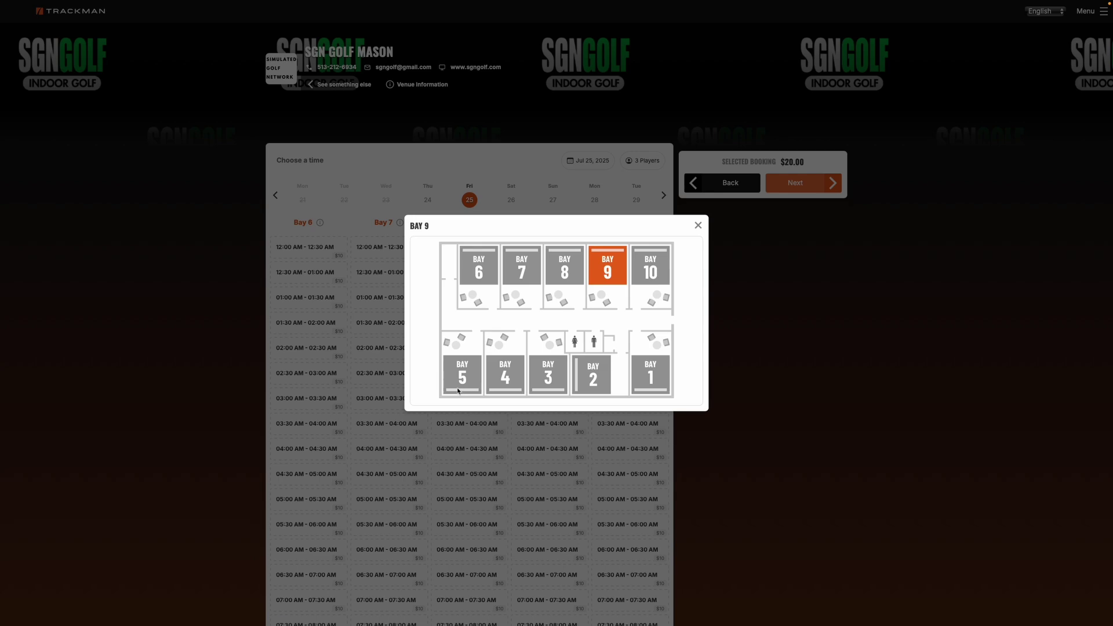
pyautogui.click(698, 226)
pyautogui.scroll(-2, 470, 283)
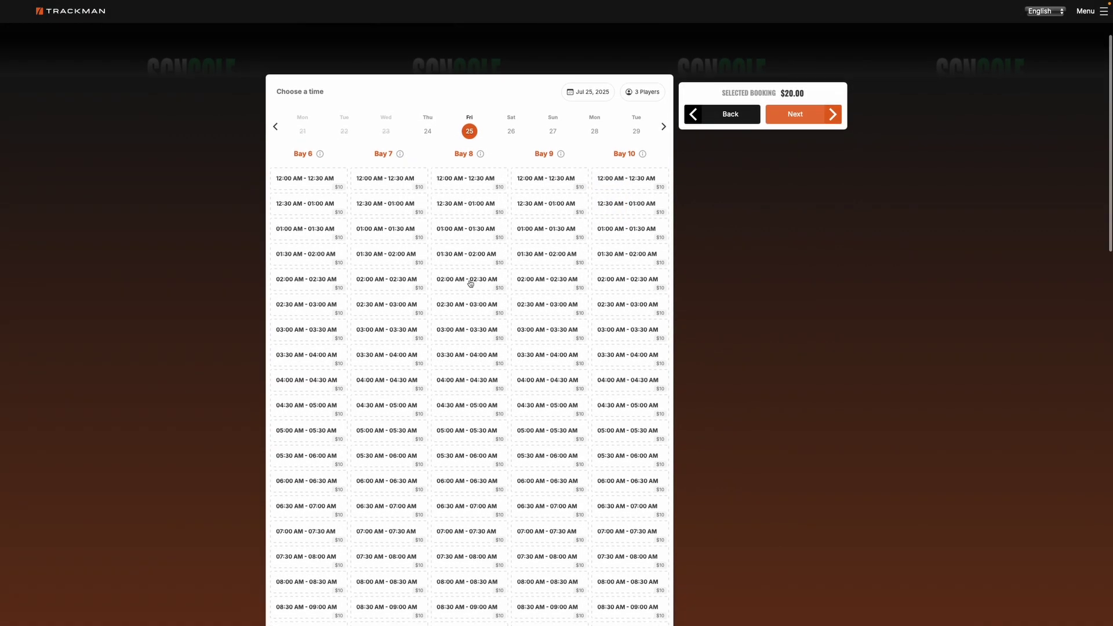
# - Add Bay 8's 11:00 and 11:30 AM slots so the booking runs until 12:00 PM
pyautogui.scroll(-6, 470, 283)
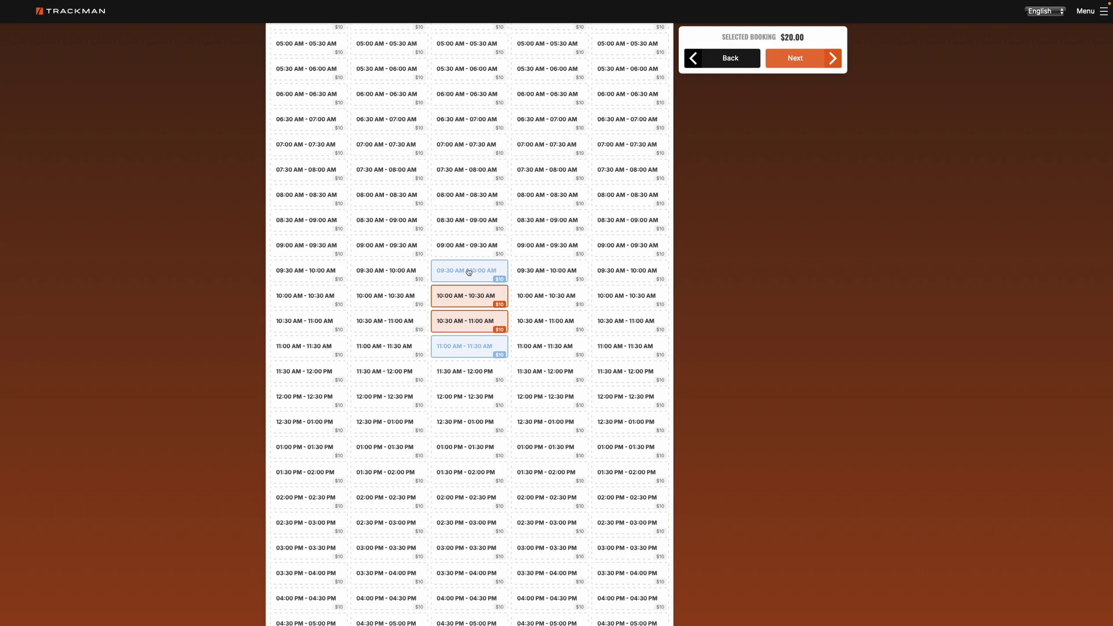
pyautogui.click(478, 351)
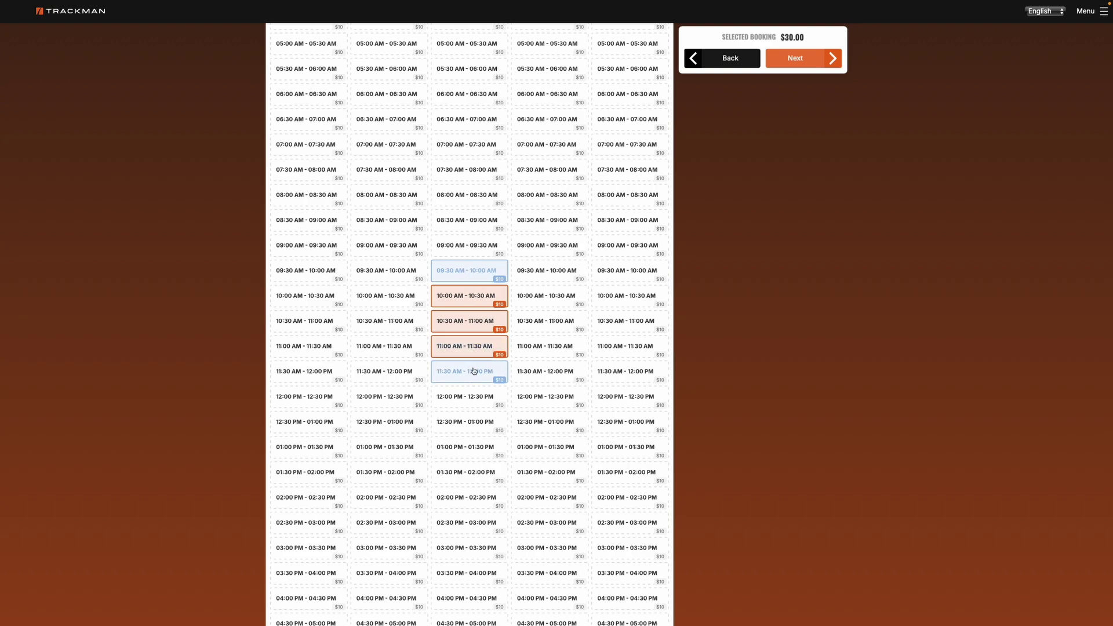
pyautogui.click(473, 374)
pyautogui.click(465, 400)
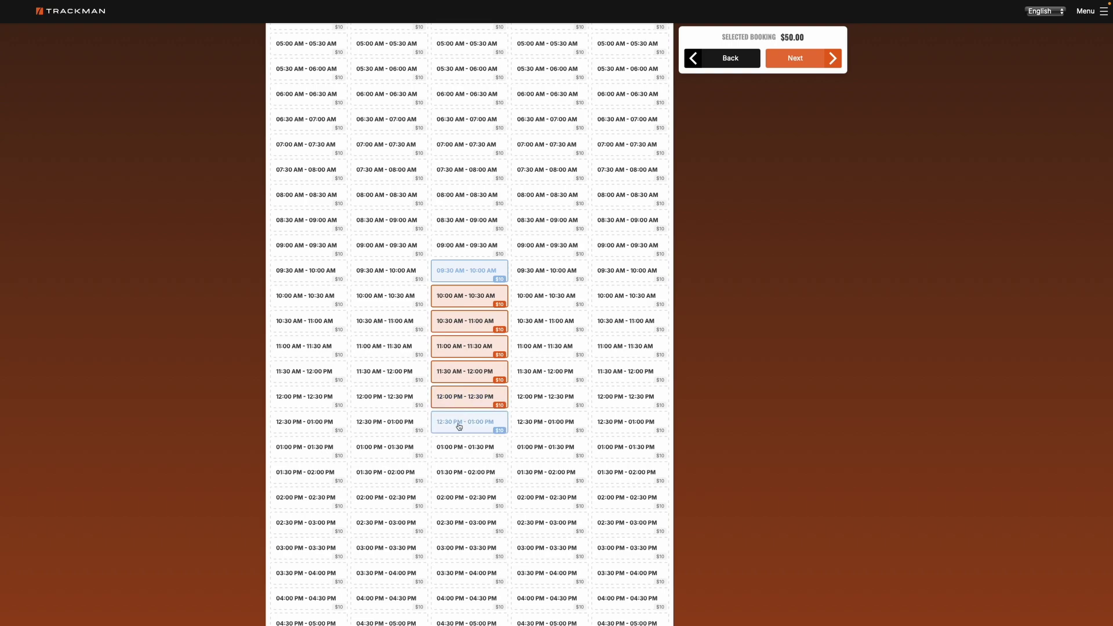
pyautogui.click(471, 400)
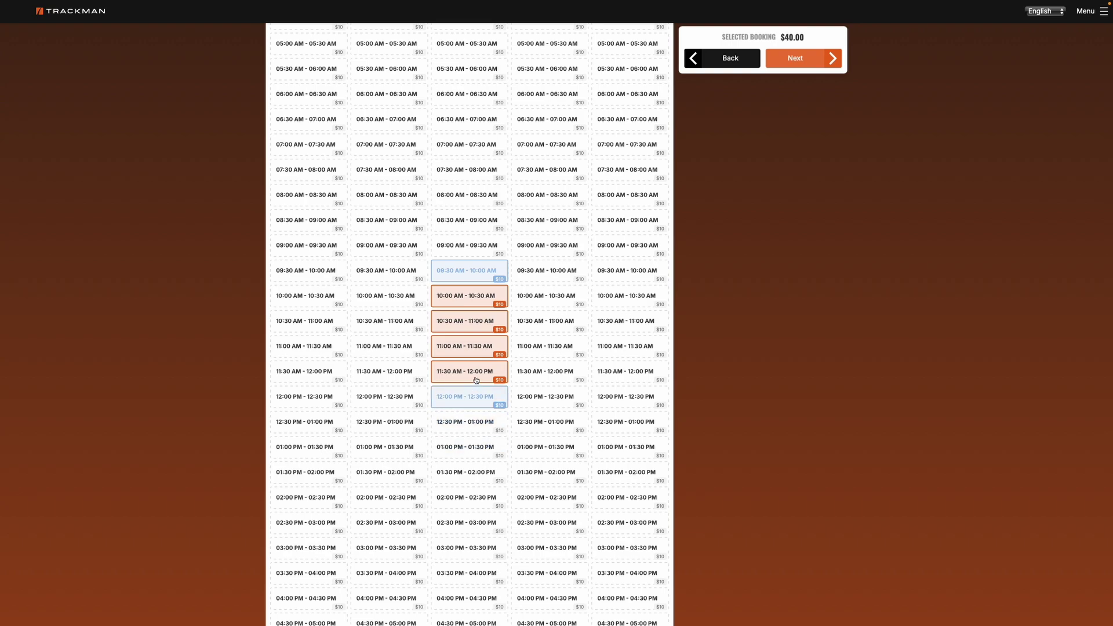
pyautogui.click(474, 376)
pyautogui.click(473, 375)
# - Check out the $40.00 basket, apply $40.00 of venue credit, and confirm the order
pyautogui.click(797, 60)
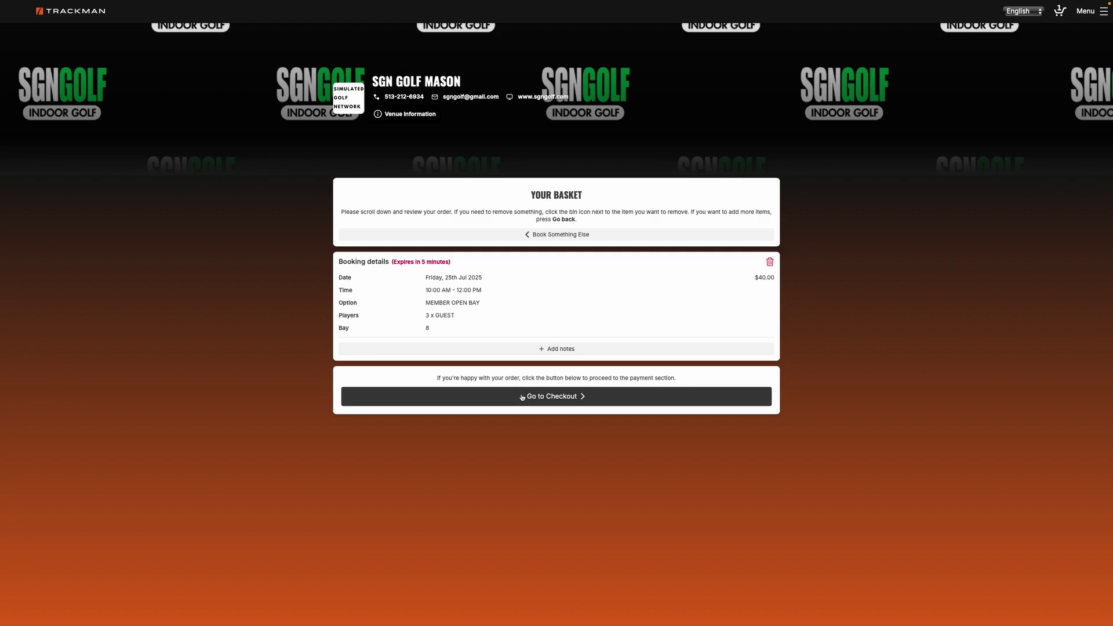
pyautogui.click(597, 402)
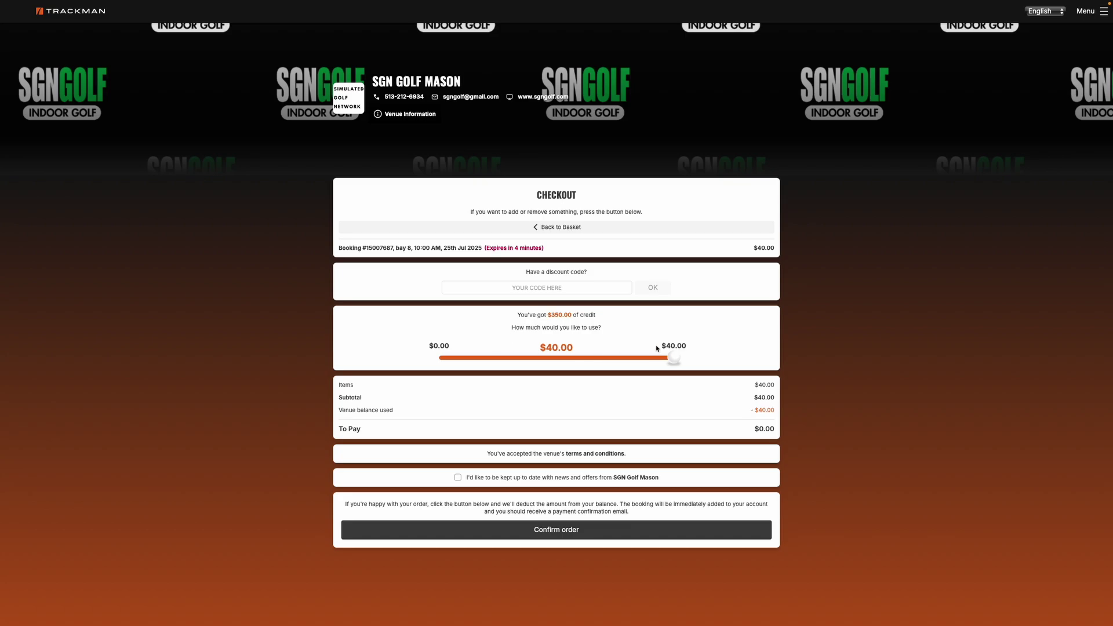
pyautogui.moveTo(673, 358)
pyautogui.mouseDown()
pyautogui.moveTo(534, 358)
pyautogui.moveTo(680, 360)
pyautogui.mouseUp()
pyautogui.click(559, 532)
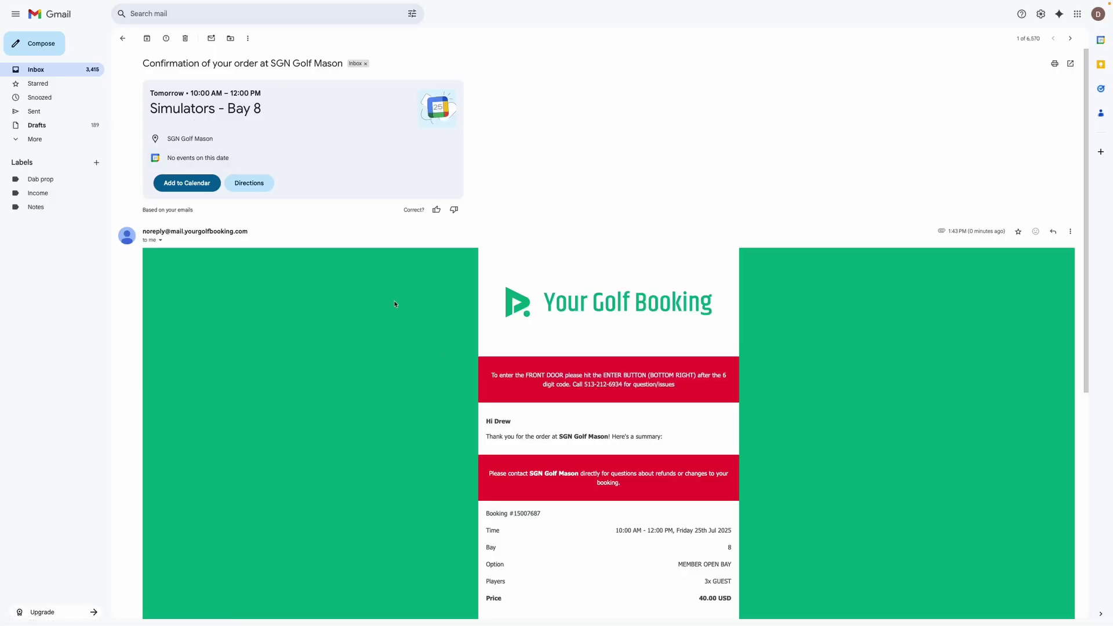
# - In the confirmation email, highlight the door unlock PIN and then the lock screen PIN
pyautogui.scroll(-4, 467, 290)
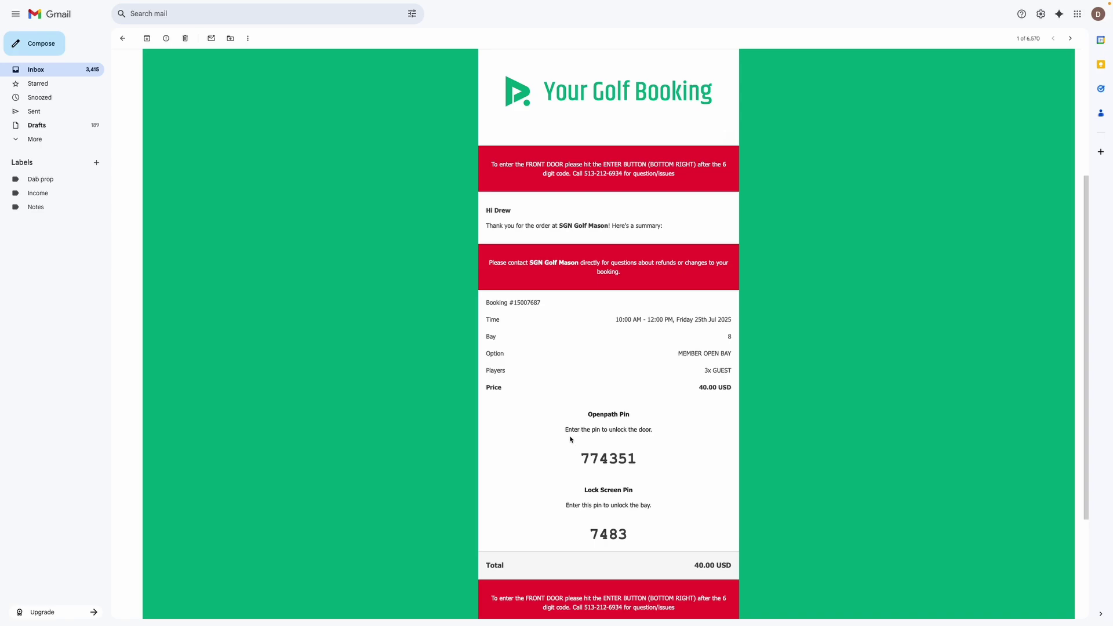
pyautogui.moveTo(581, 458); pyautogui.dragTo(634, 459)
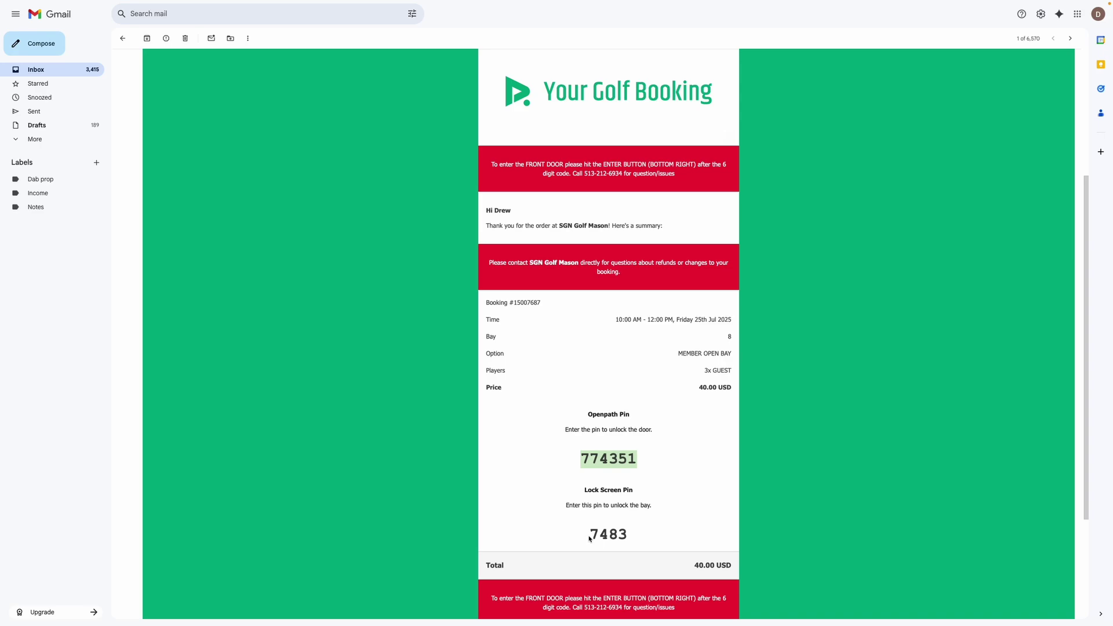
pyautogui.moveTo(589, 538); pyautogui.dragTo(627, 536)
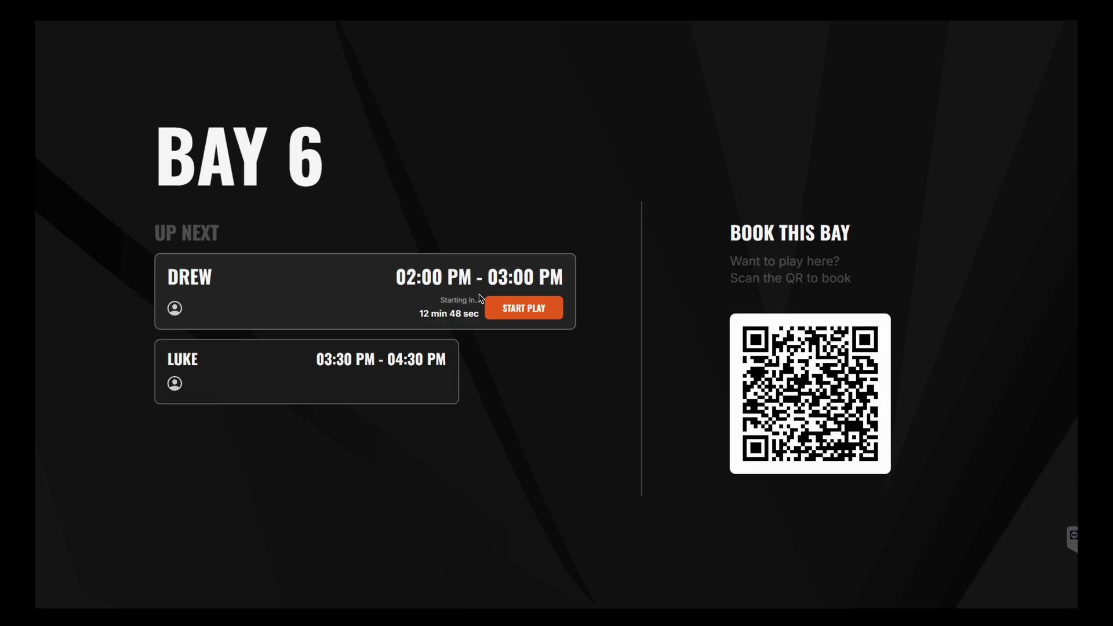
# - Start play on the upcoming Bay 6 booking to bring up the passcode keypad
pyautogui.click(524, 316)
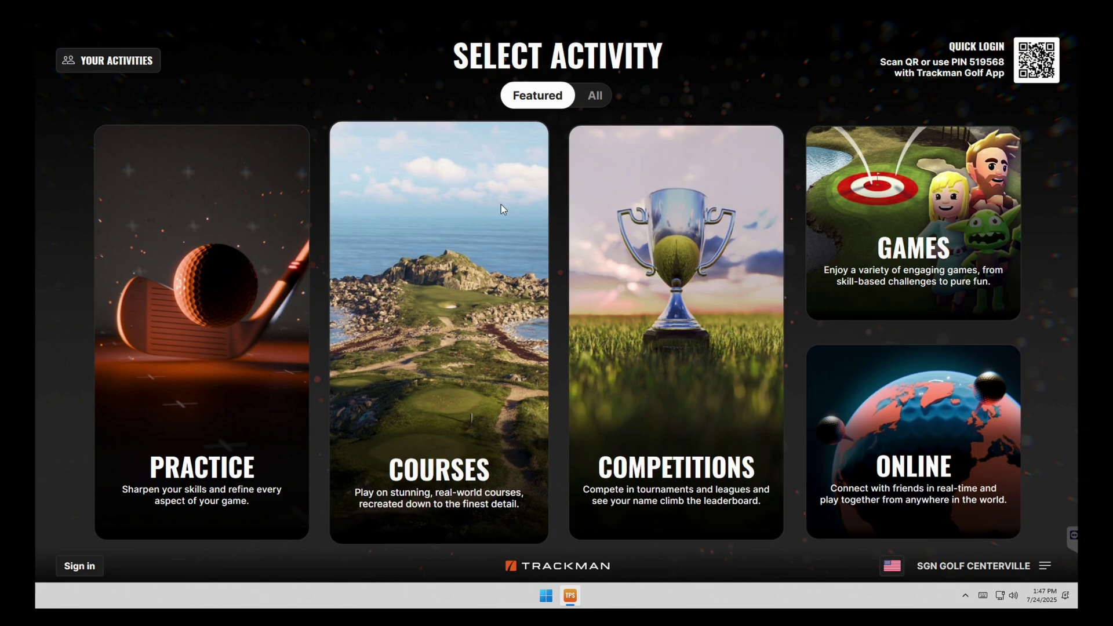
# - Choose Practice, then Target Practice, and start the session
pyautogui.click(266, 322)
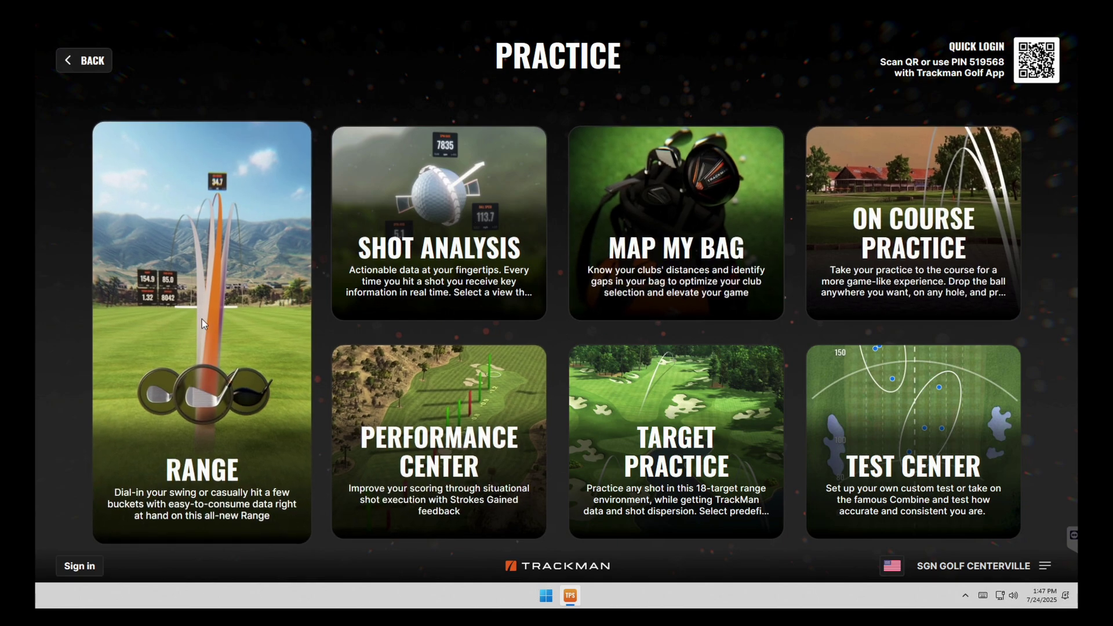
pyautogui.click(664, 451)
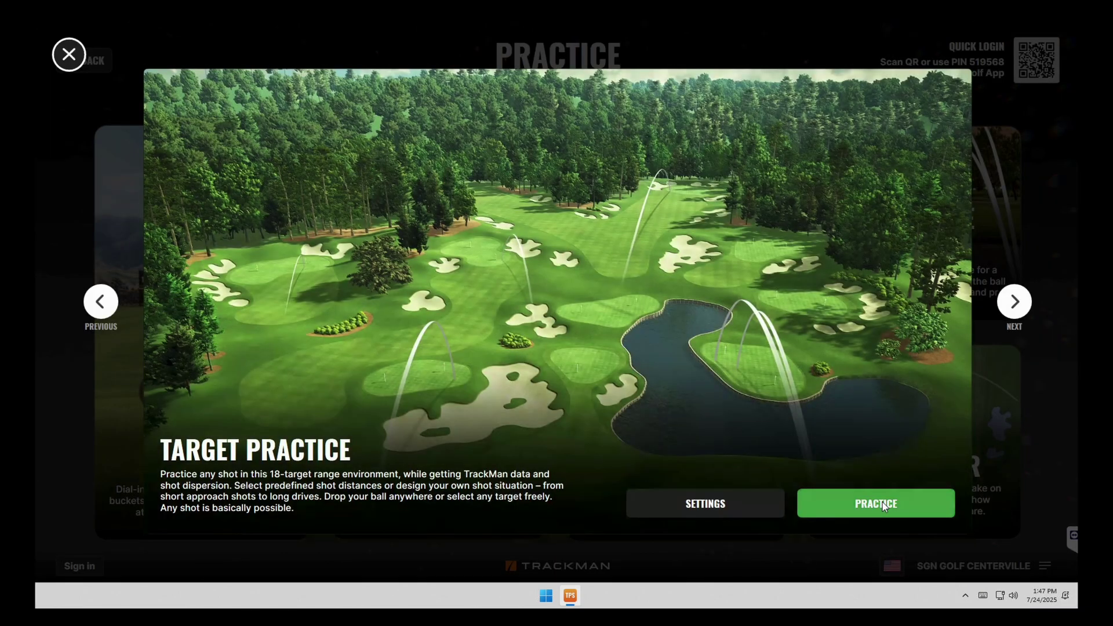
pyautogui.click(882, 503)
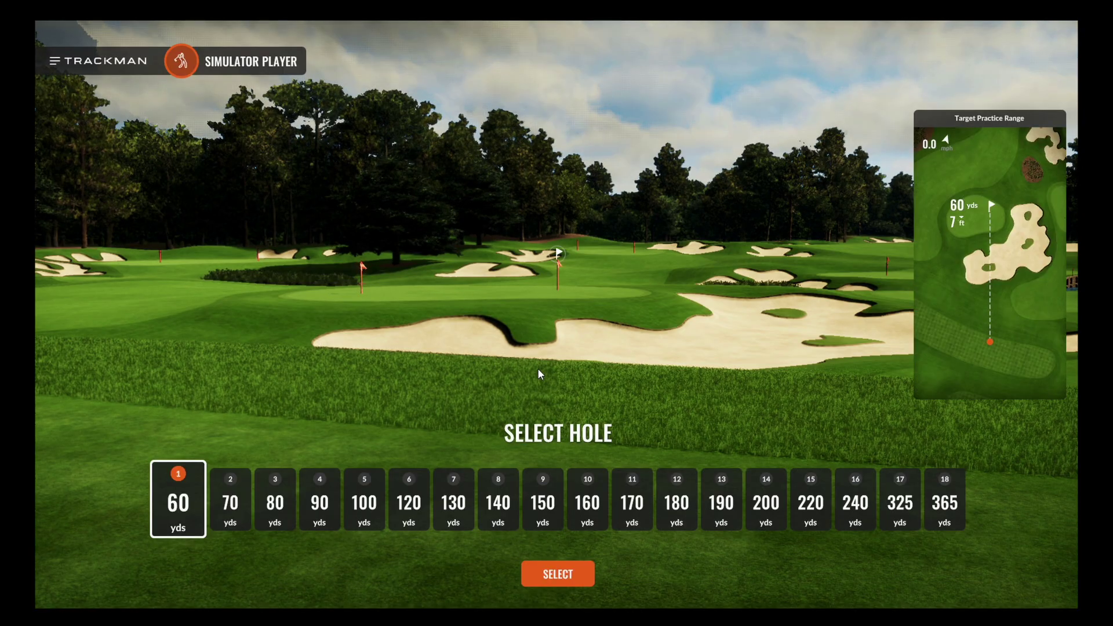
# - Load the 150-yard target hole, then switch to the 190-yard target
pyautogui.click(550, 500)
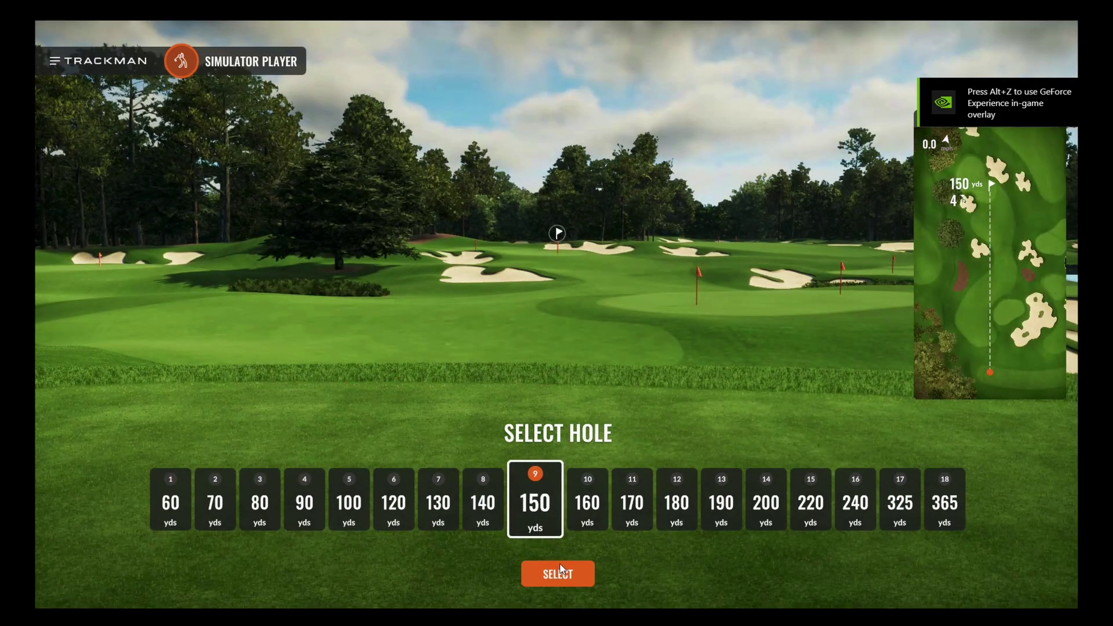
pyautogui.click(558, 574)
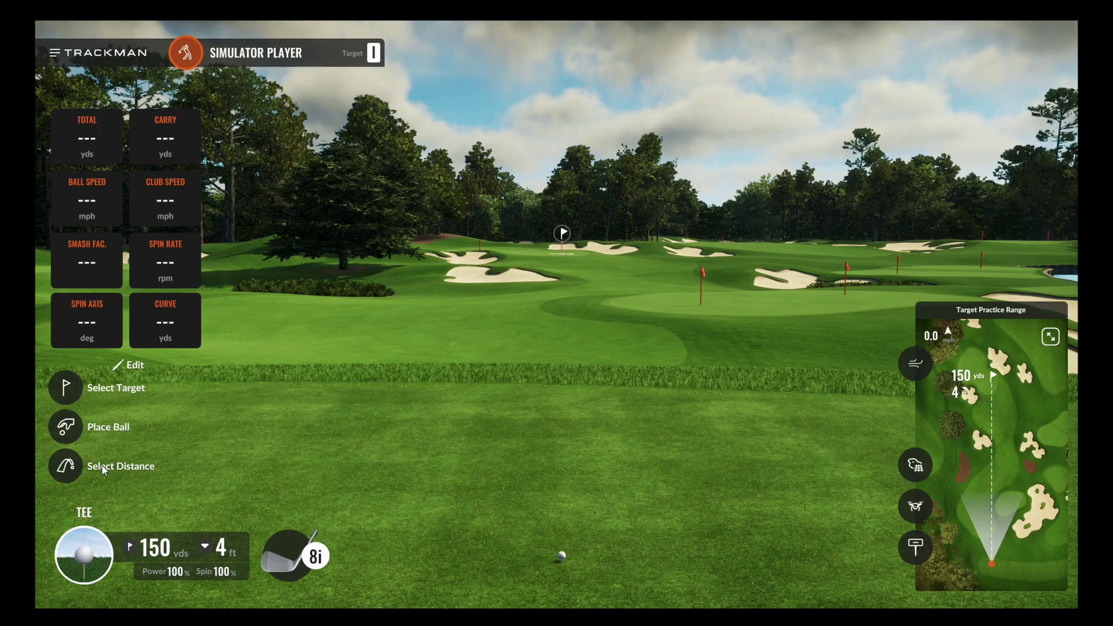
pyautogui.click(85, 467)
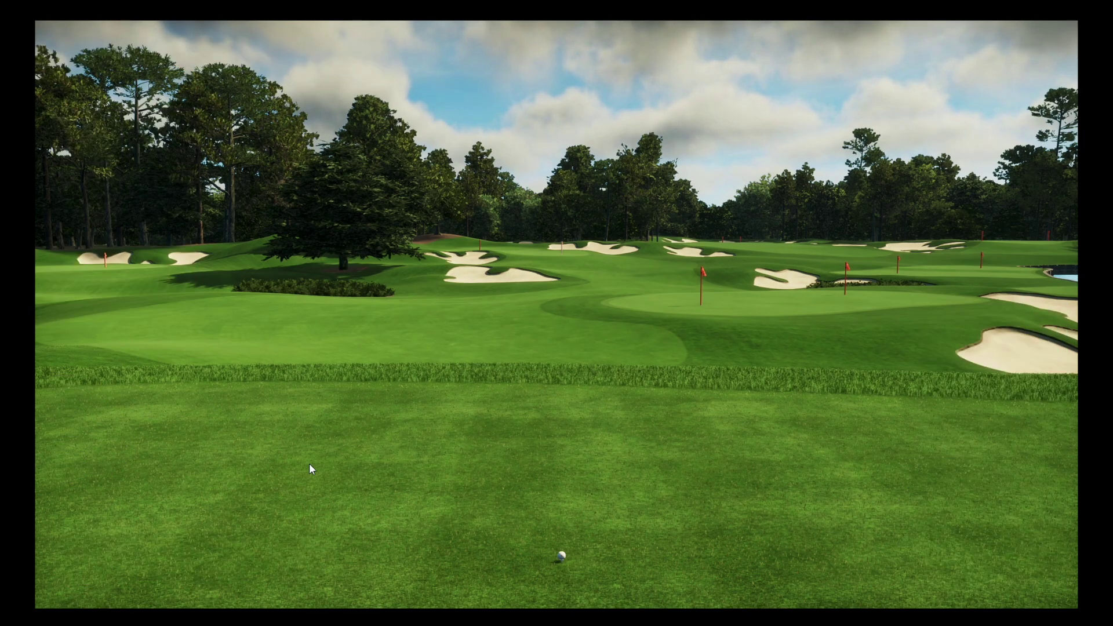
pyautogui.click(704, 497)
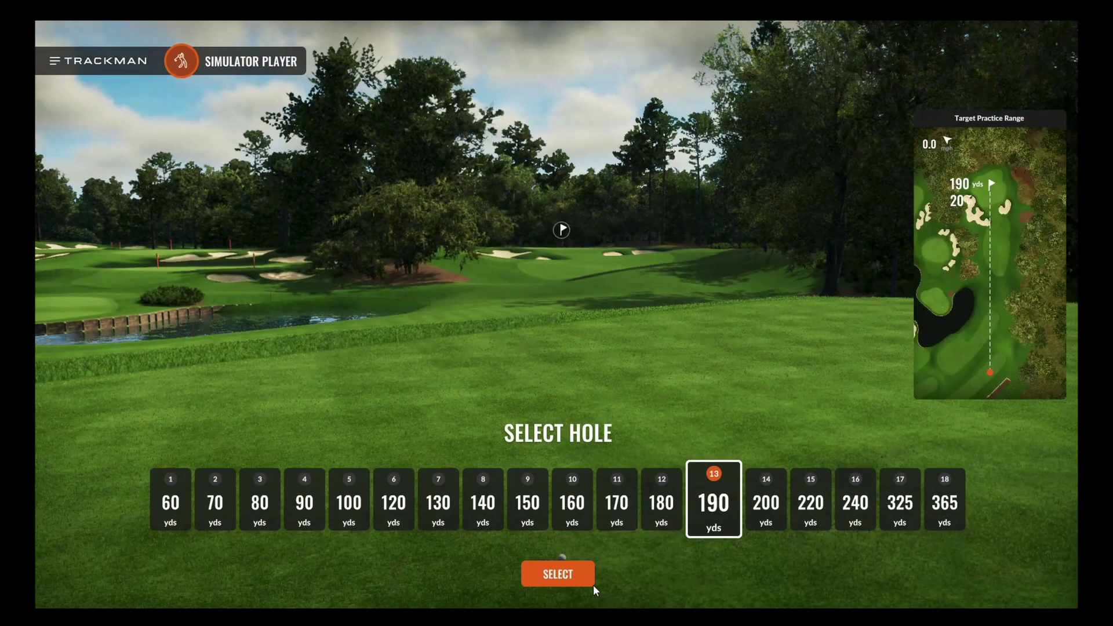
pyautogui.click(556, 571)
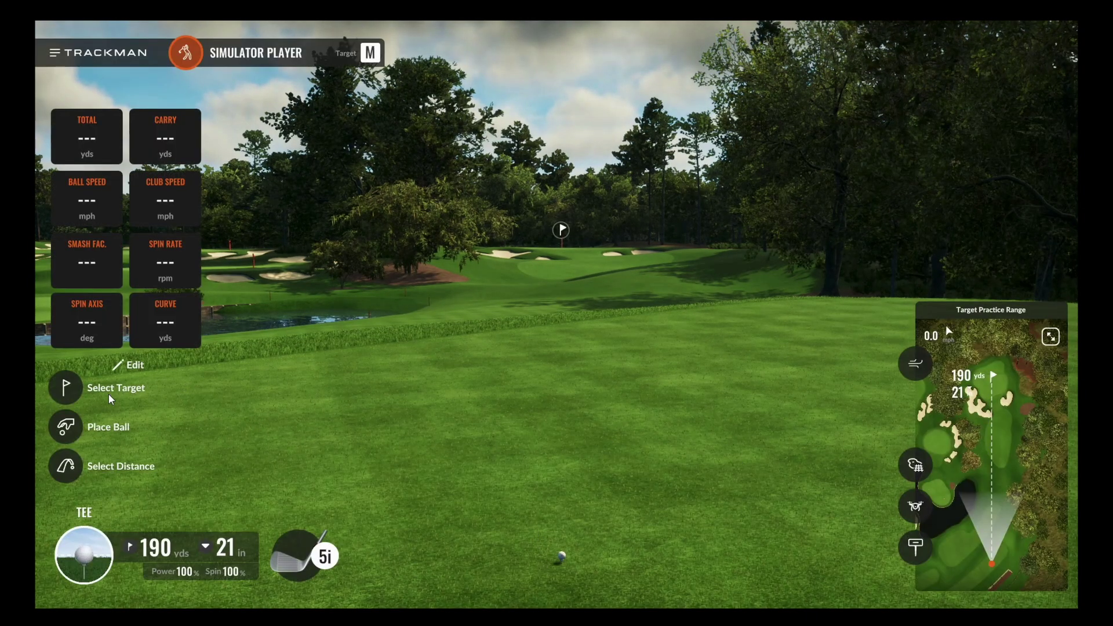
# - Place the ball further back, 204 yards from the target
pyautogui.click(66, 427)
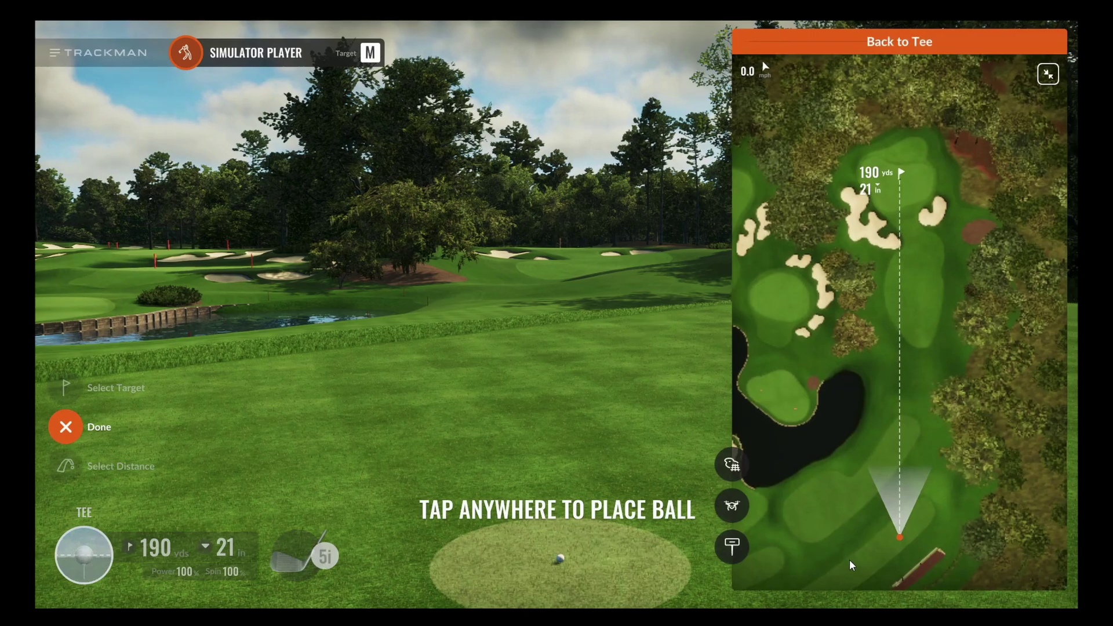
pyautogui.click(862, 570)
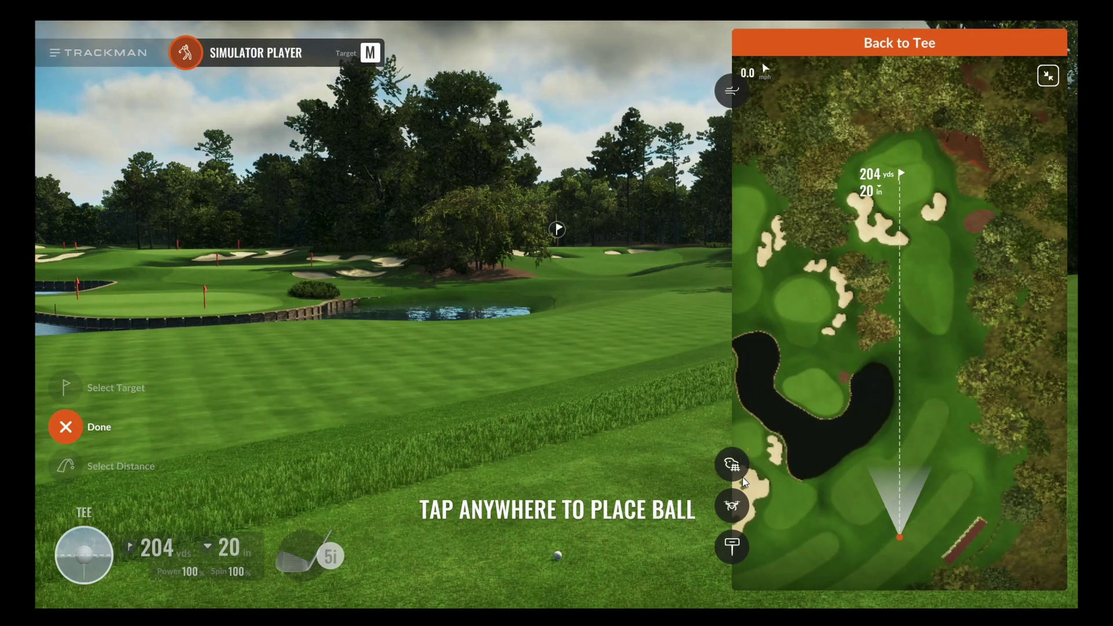
pyautogui.click(85, 431)
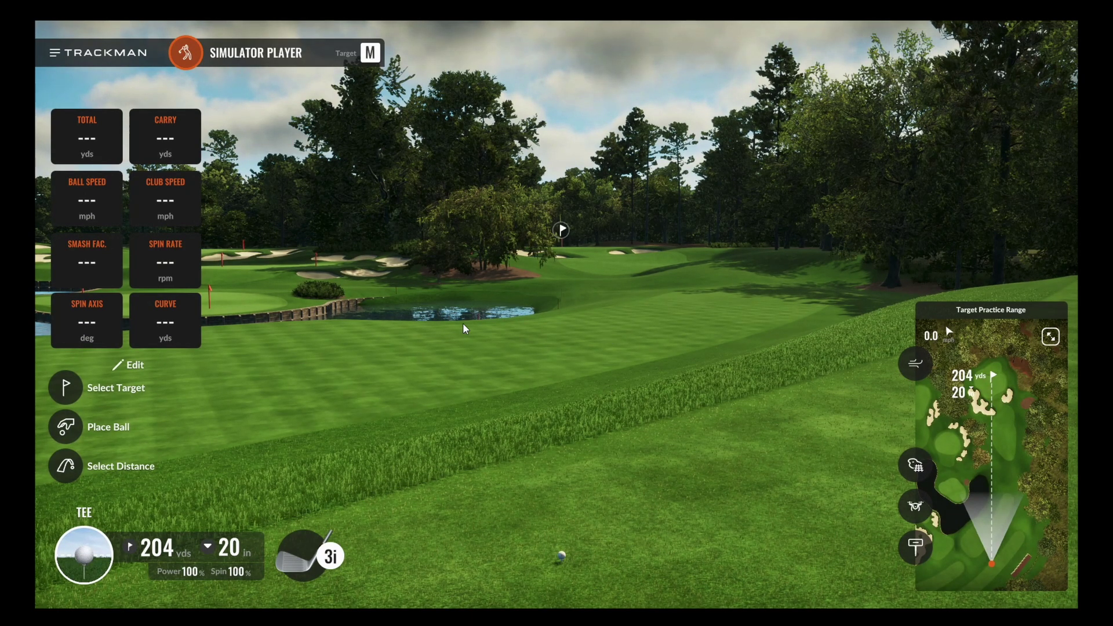
# - Quit the Target Practice game from the TRACKMAN menu and confirm with YES
pyautogui.click(101, 57)
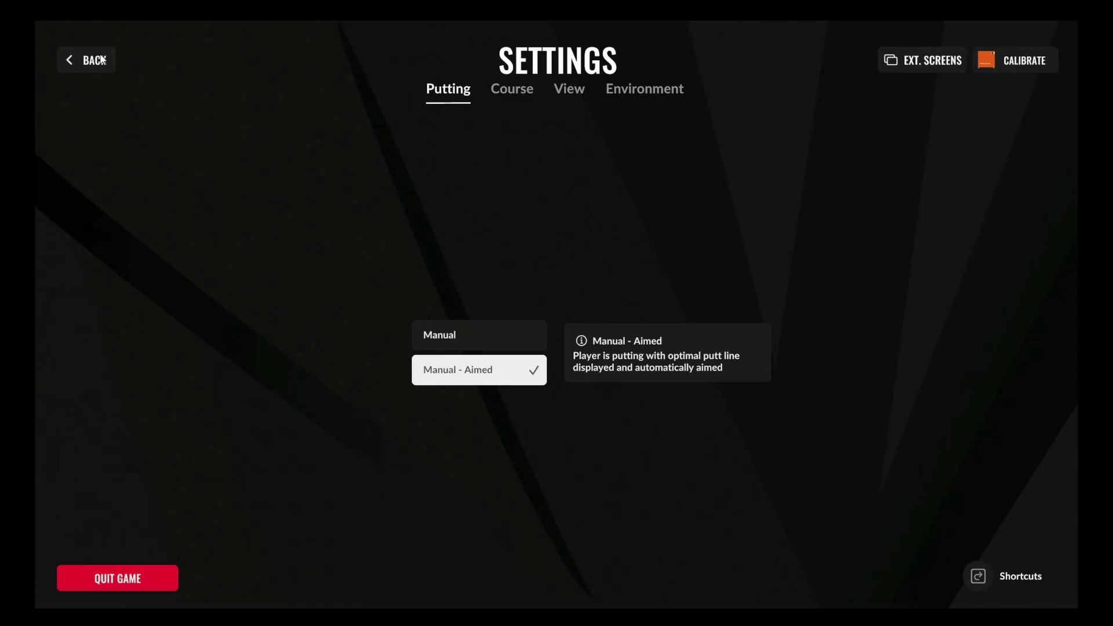
pyautogui.click(127, 581)
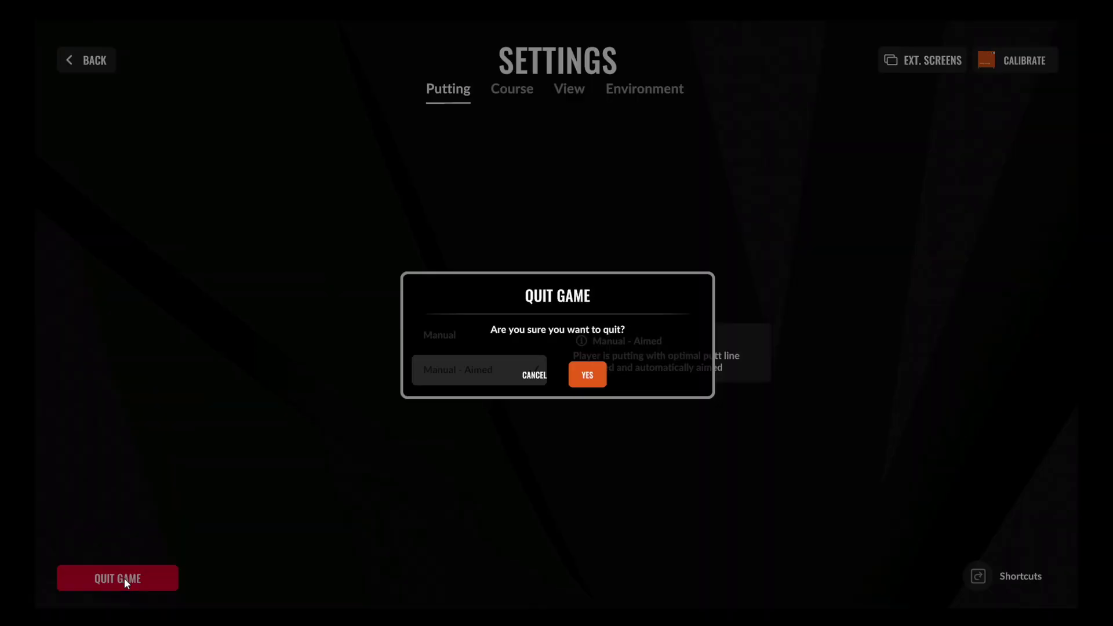
pyautogui.click(585, 375)
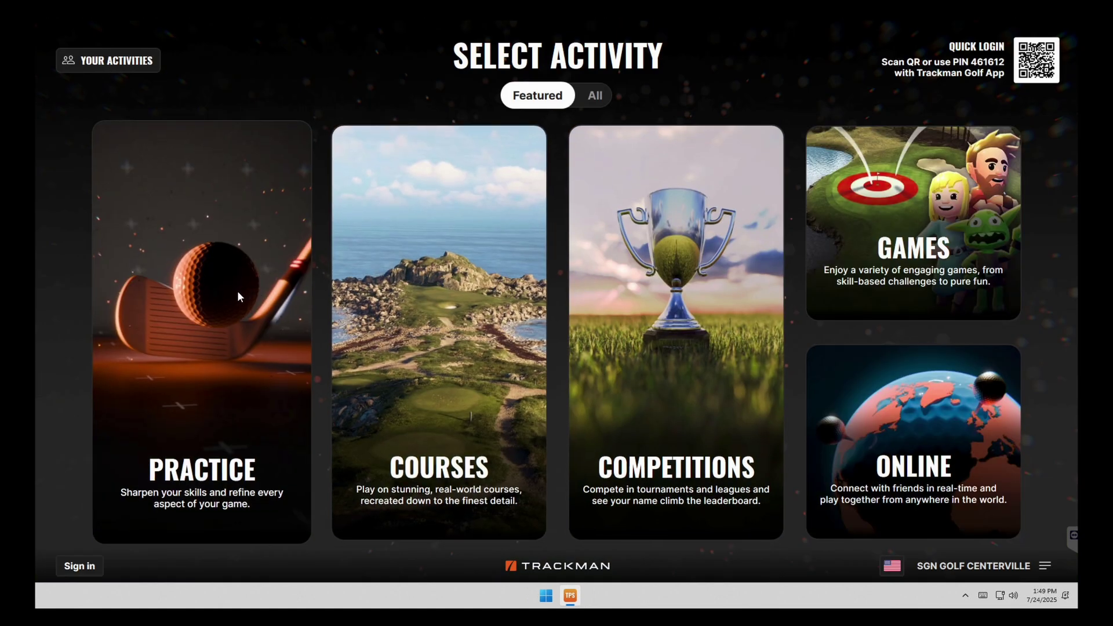
# - Browse the course list down to the bottom and select Yellowstone Club
pyautogui.click(429, 384)
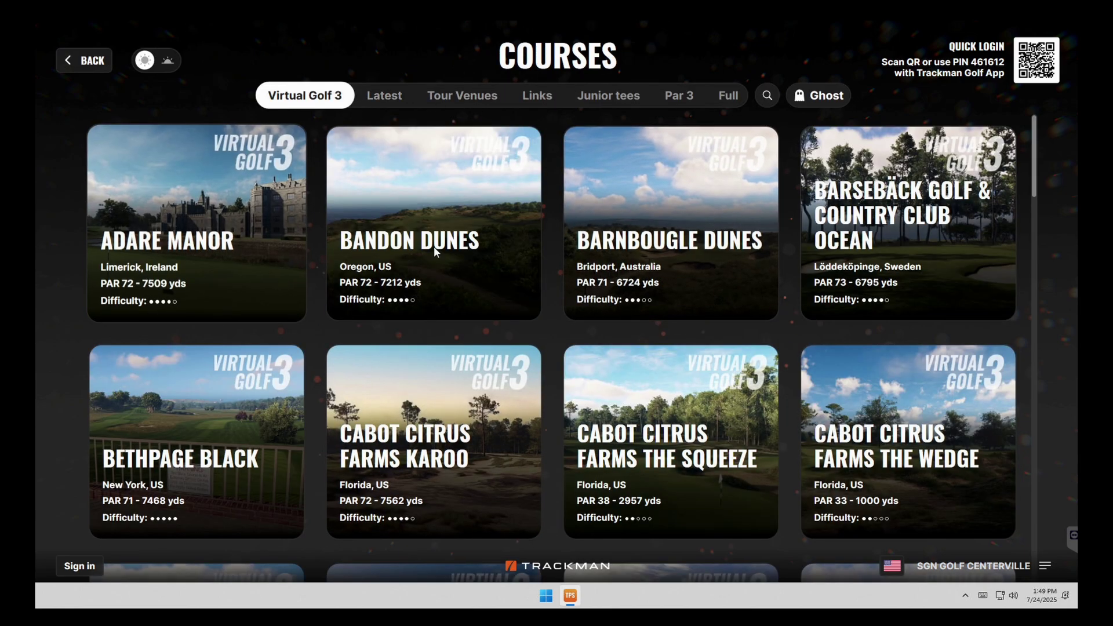
pyautogui.scroll(-5, 645, 312)
pyautogui.scroll(-20, 647, 316)
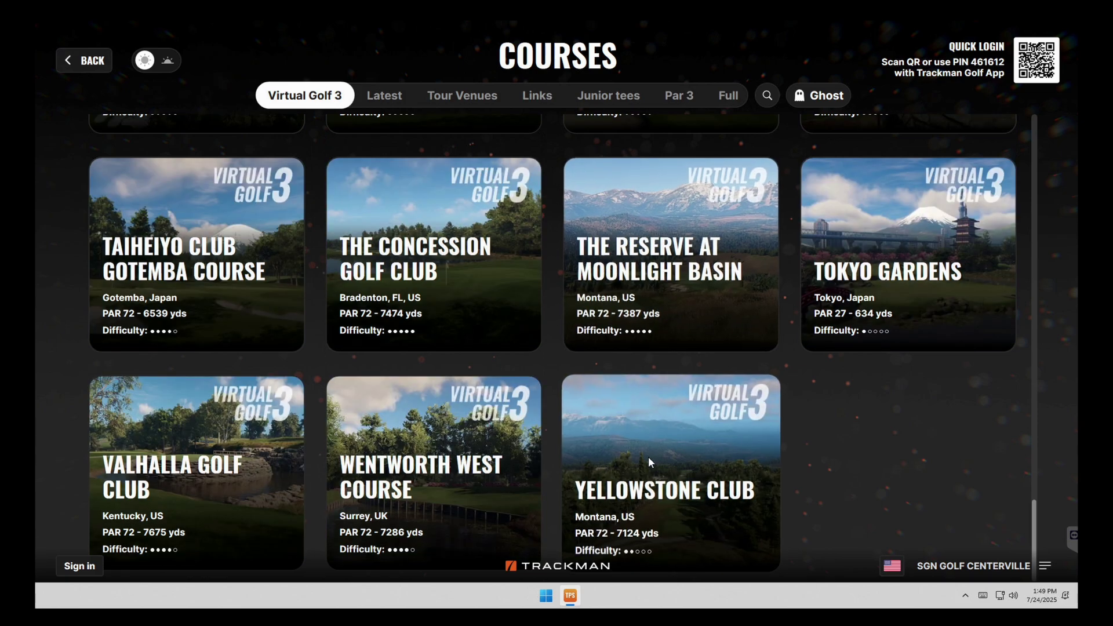
pyautogui.click(648, 457)
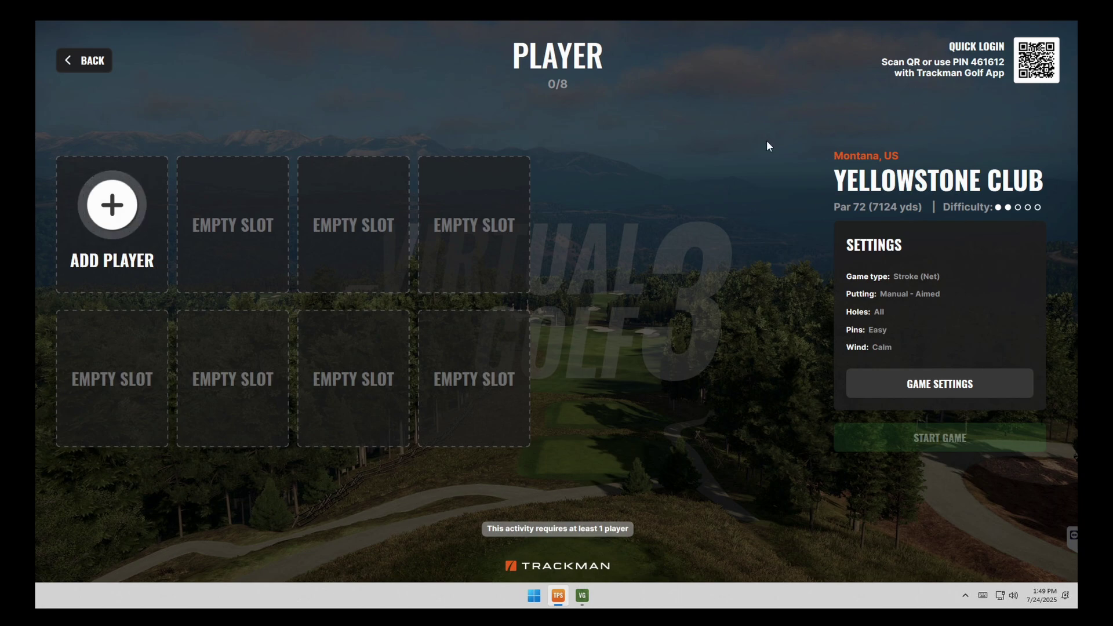
# - Add a named guest with handicap index 5.0 on the YELLOWSTONE 6253-yard tee
pyautogui.click(128, 211)
pyautogui.click(256, 225)
pyautogui.click(498, 306)
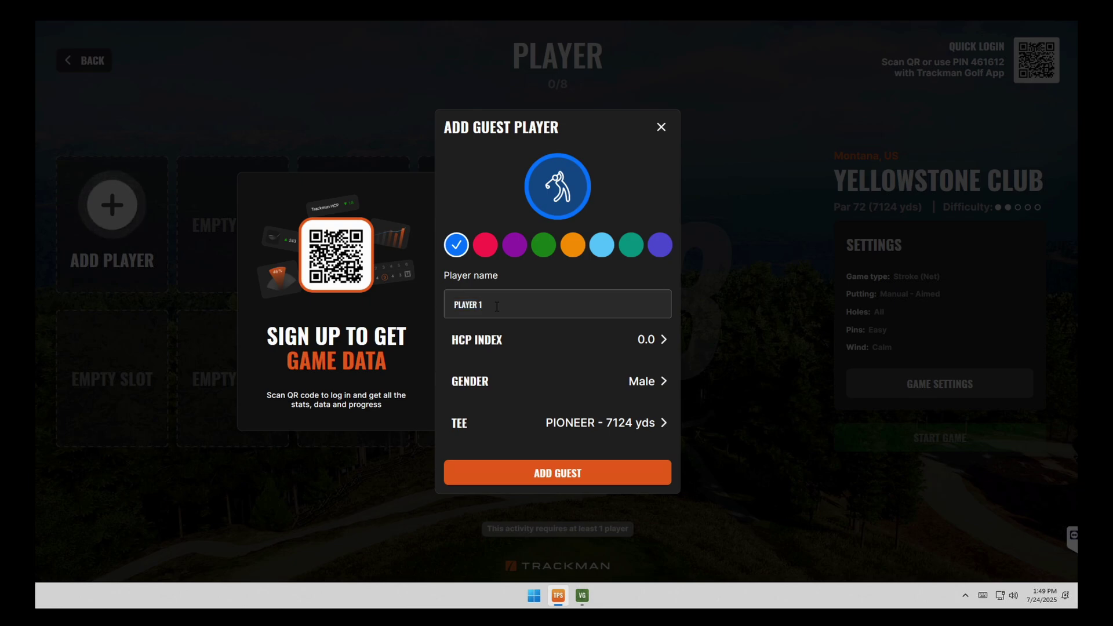
pyautogui.write('DREW')
pyautogui.click(632, 338)
pyautogui.click(721, 359)
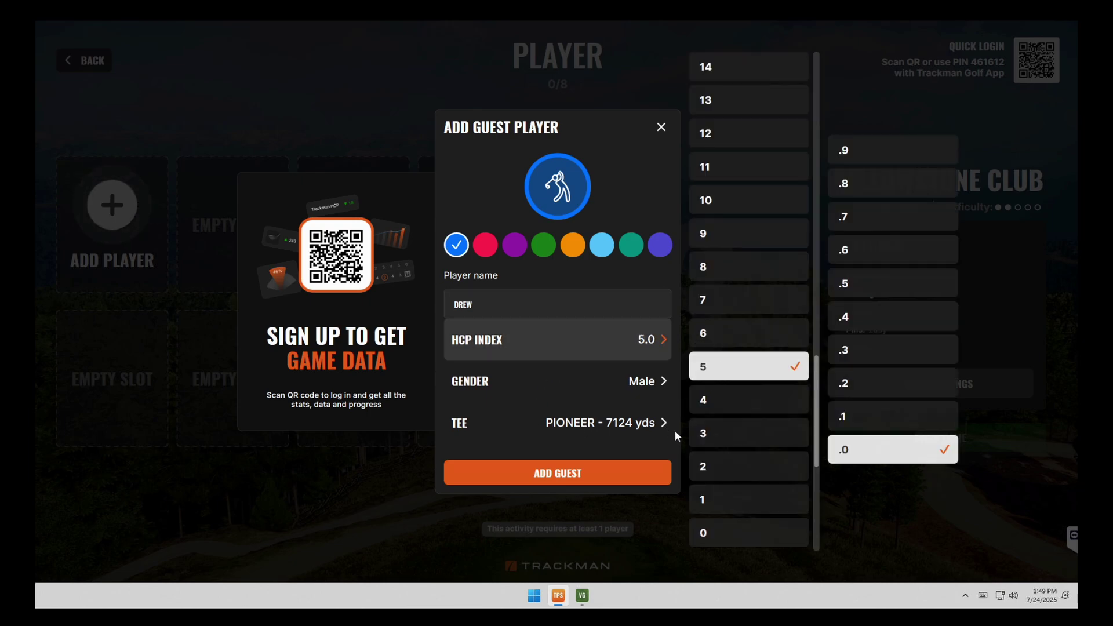
pyautogui.click(631, 426)
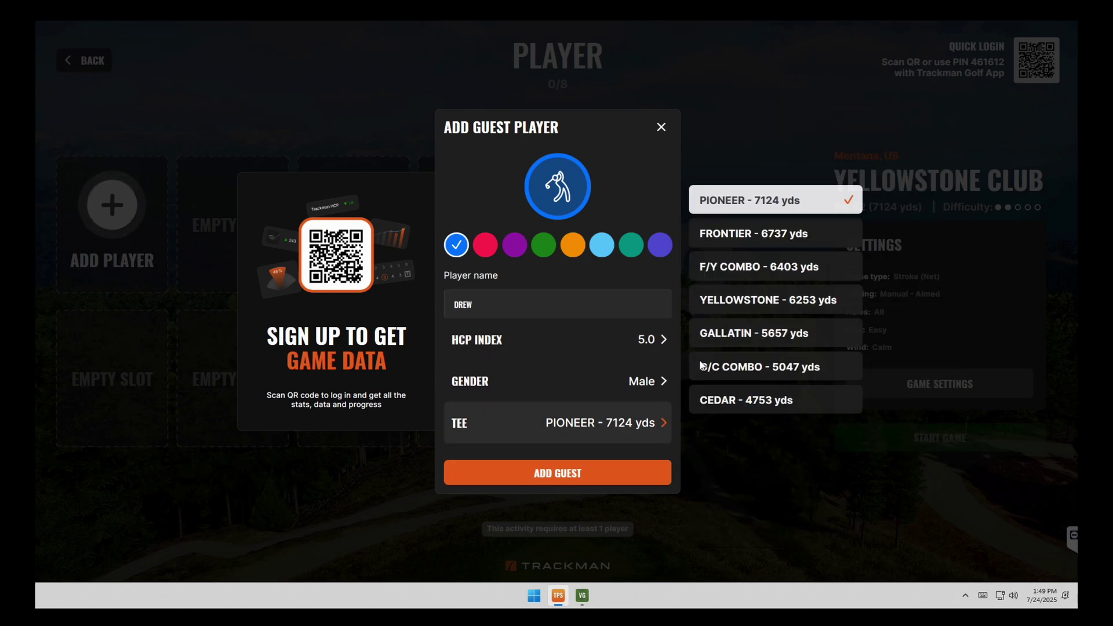
pyautogui.click(780, 299)
pyautogui.click(549, 479)
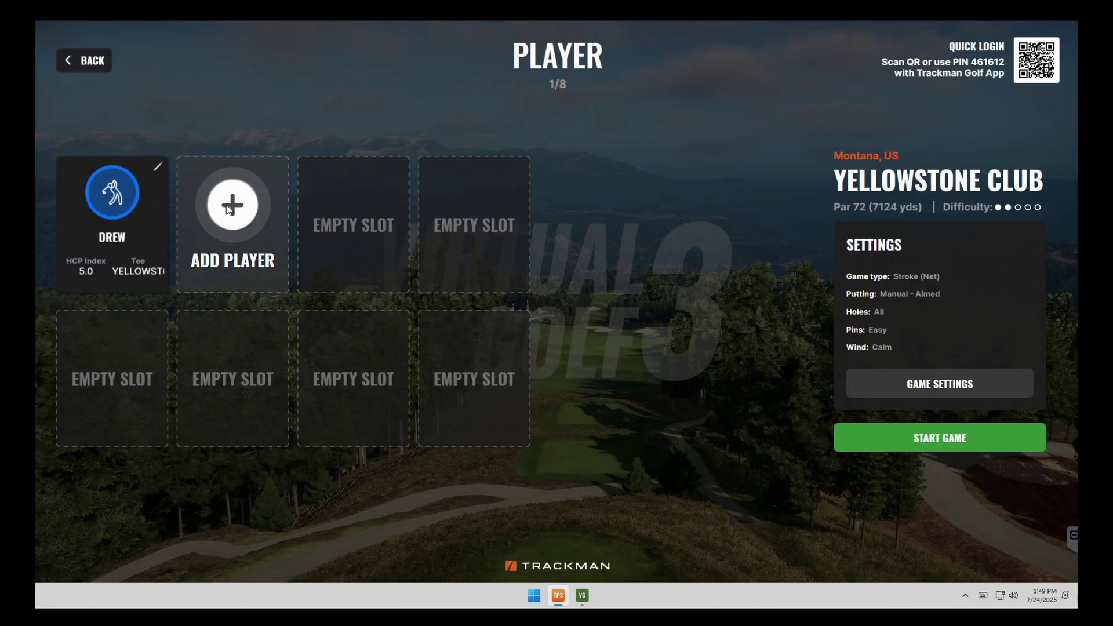
# - Add Player 2 as a guest on the G/C COMBO 5047-yard tee
pyautogui.click(257, 213)
pyautogui.click(336, 224)
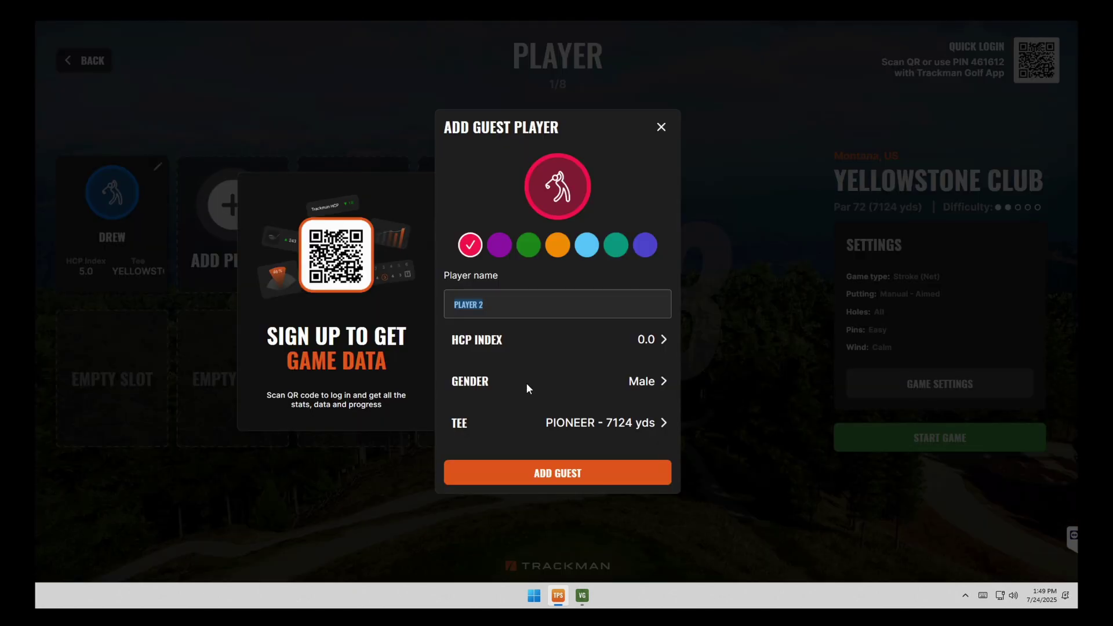
pyautogui.click(599, 423)
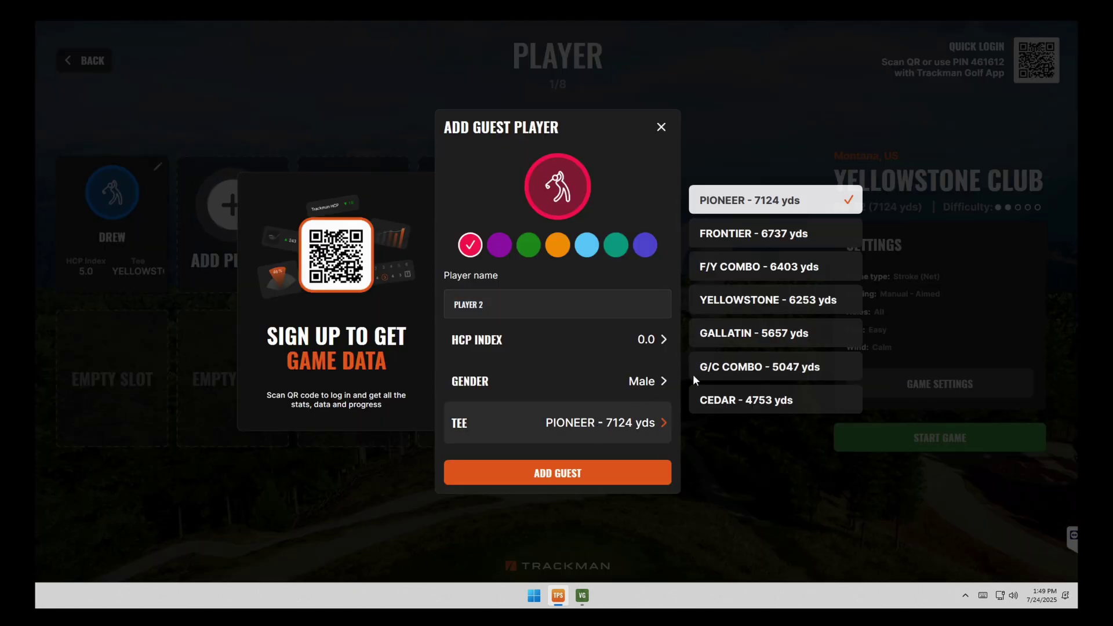
pyautogui.click(795, 365)
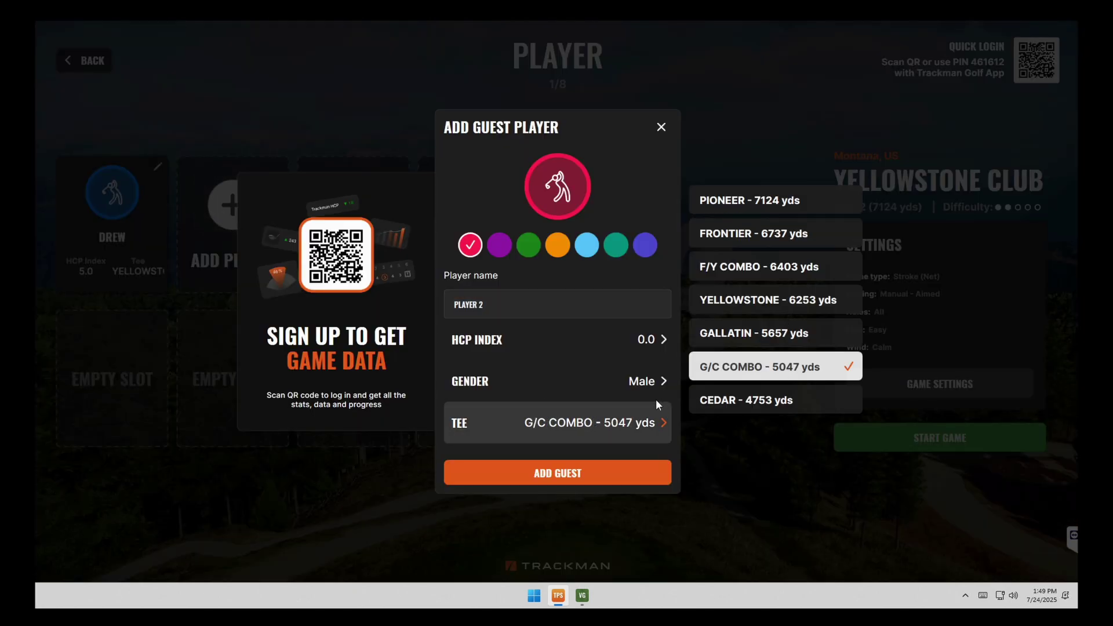
pyautogui.click(568, 475)
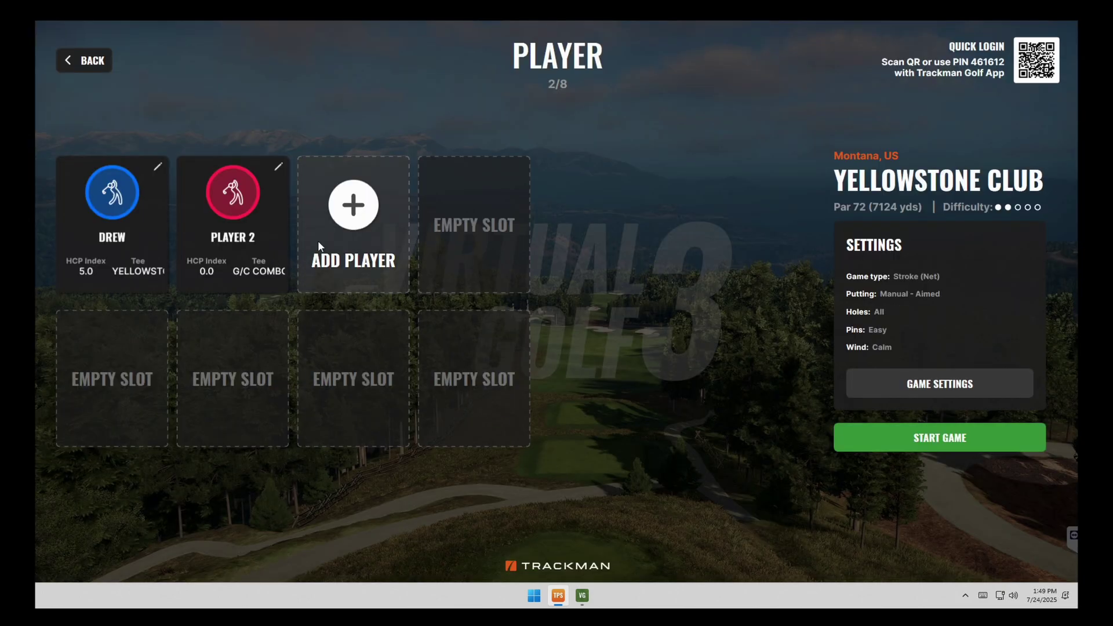
# - Add guest Player 3 on the CEDAR 4753-yard tee
pyautogui.click(340, 219)
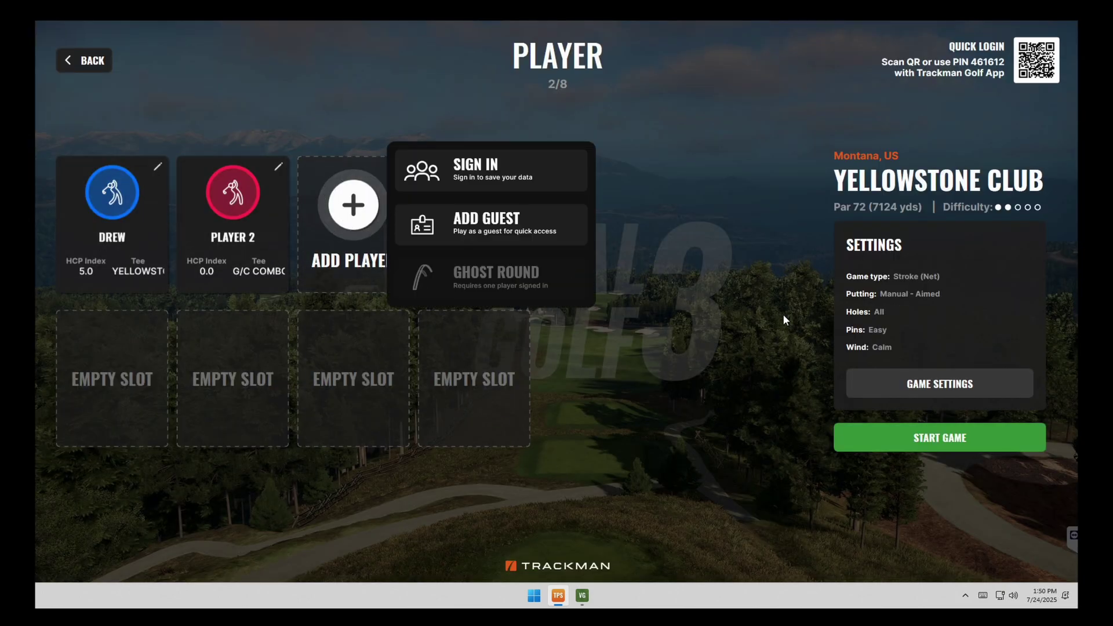
pyautogui.click(519, 228)
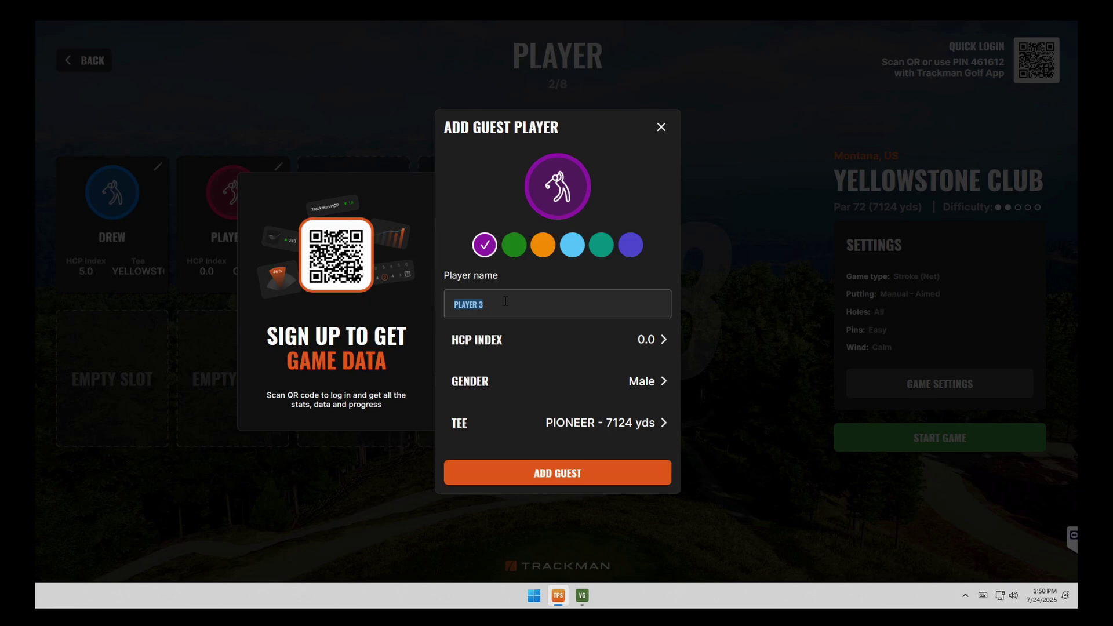
pyautogui.click(621, 422)
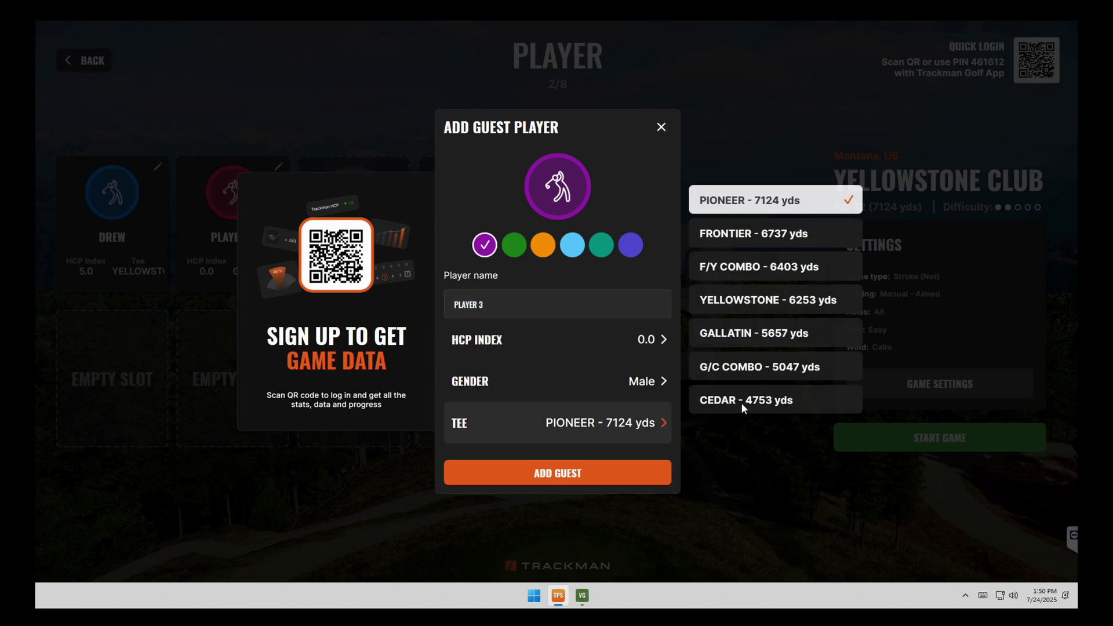
pyautogui.click(745, 400)
pyautogui.click(574, 474)
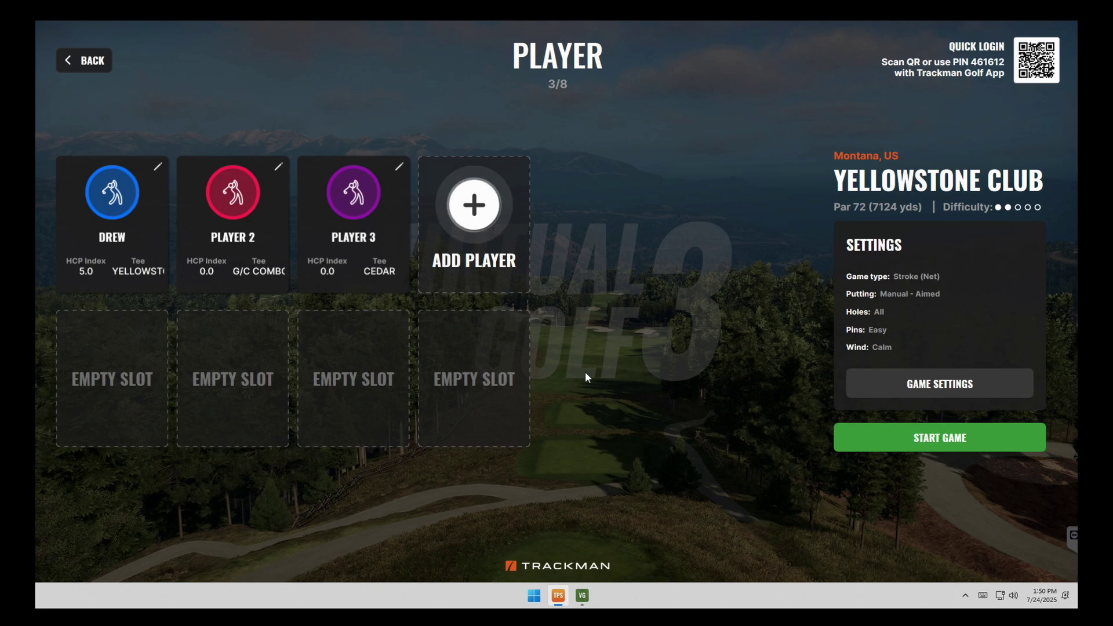
# - In game settings, keep mulligans set to Always after briefly turning them off
pyautogui.click(925, 386)
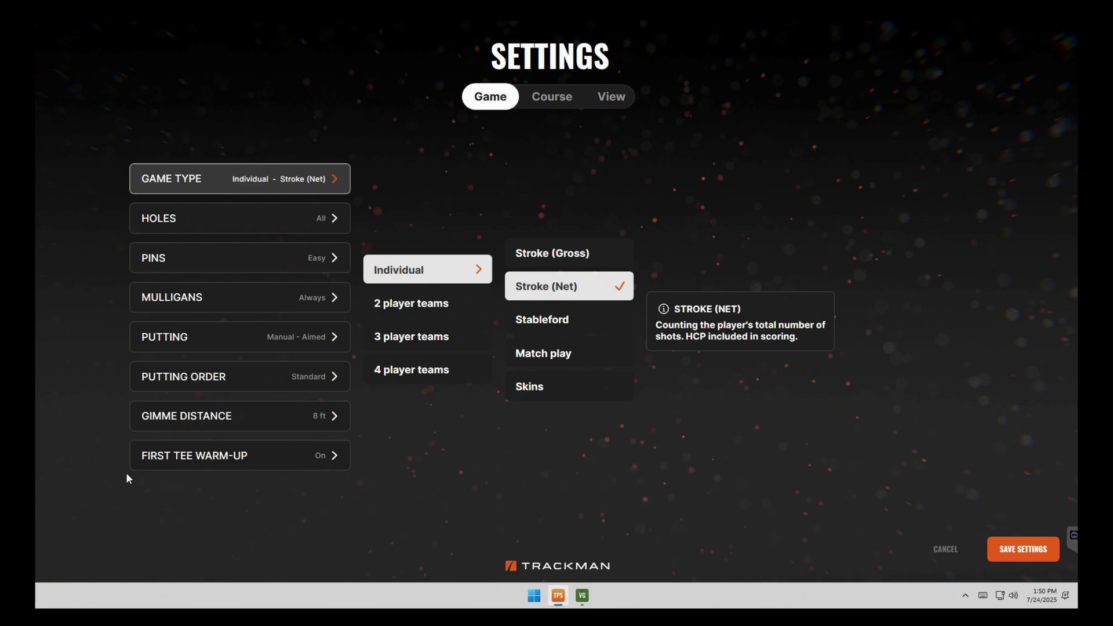
pyautogui.click(316, 304)
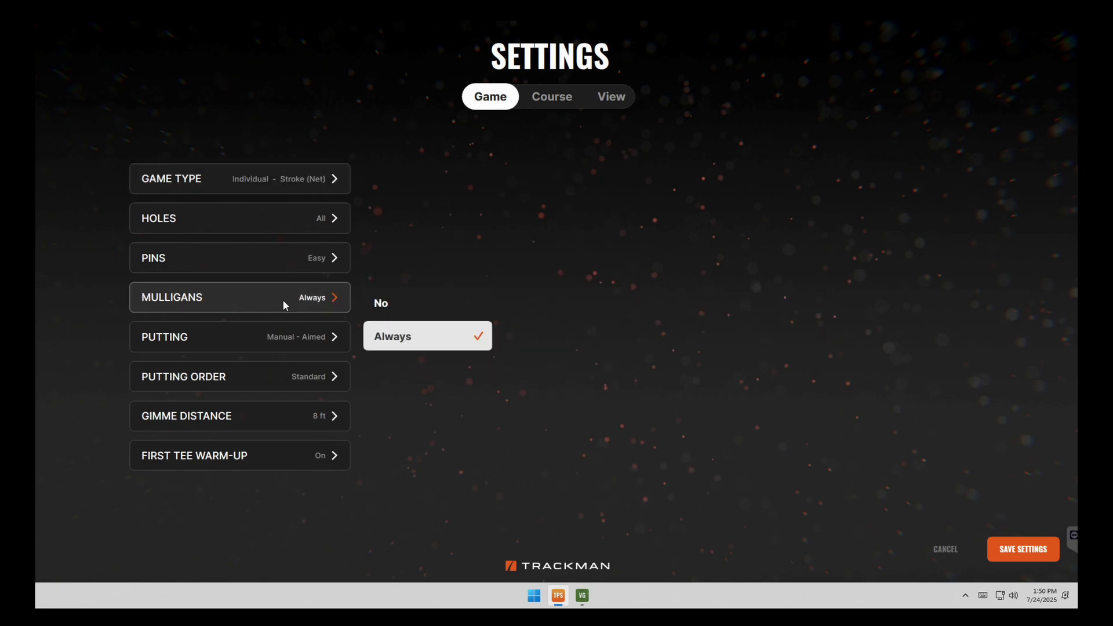
pyautogui.click(388, 302)
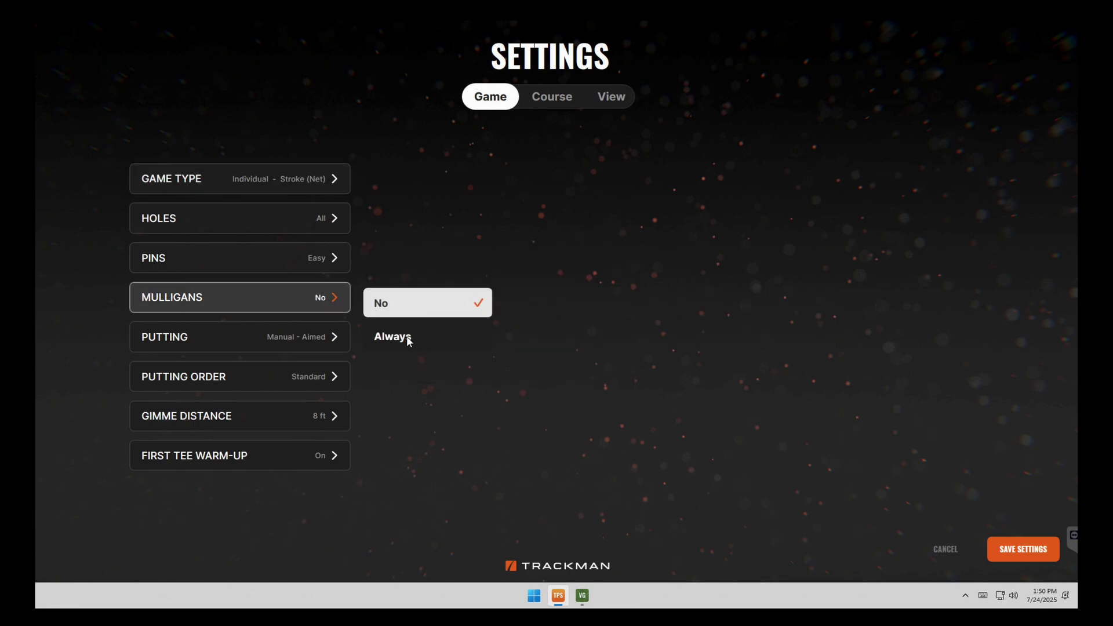
pyautogui.click(409, 341)
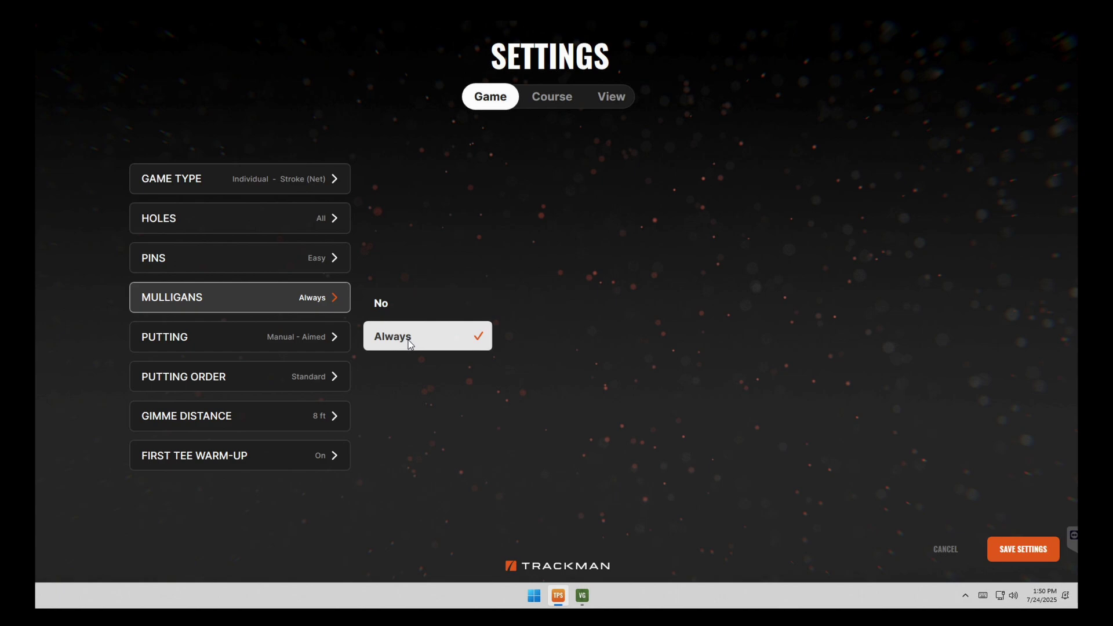
# - Set putting to Auto - Two putt after trying other modes, and save the settings
pyautogui.click(309, 339)
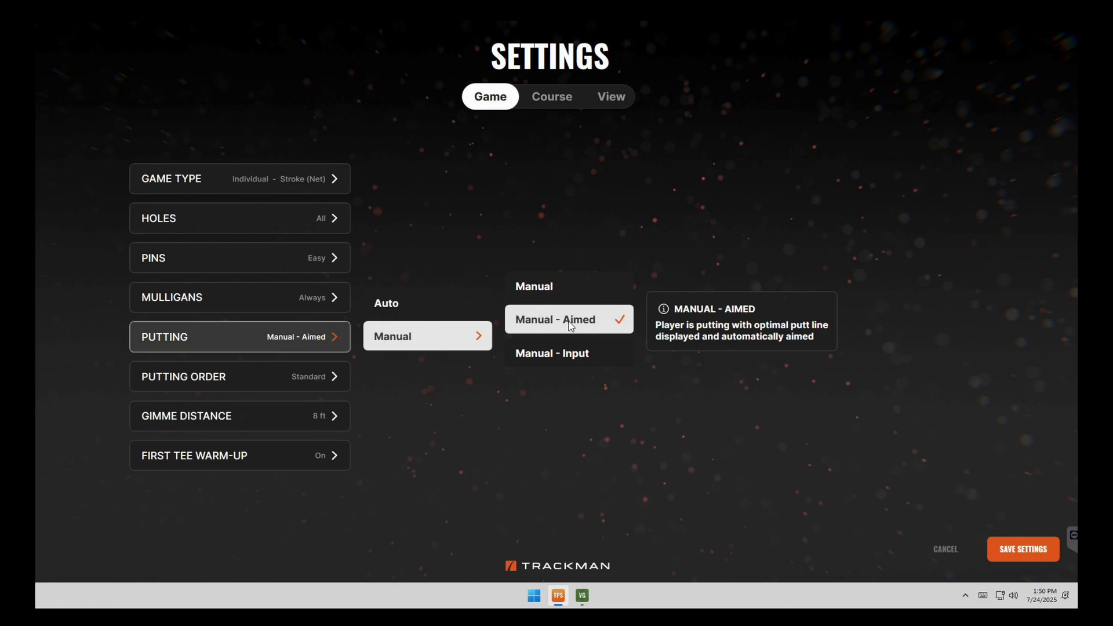
pyautogui.click(546, 288)
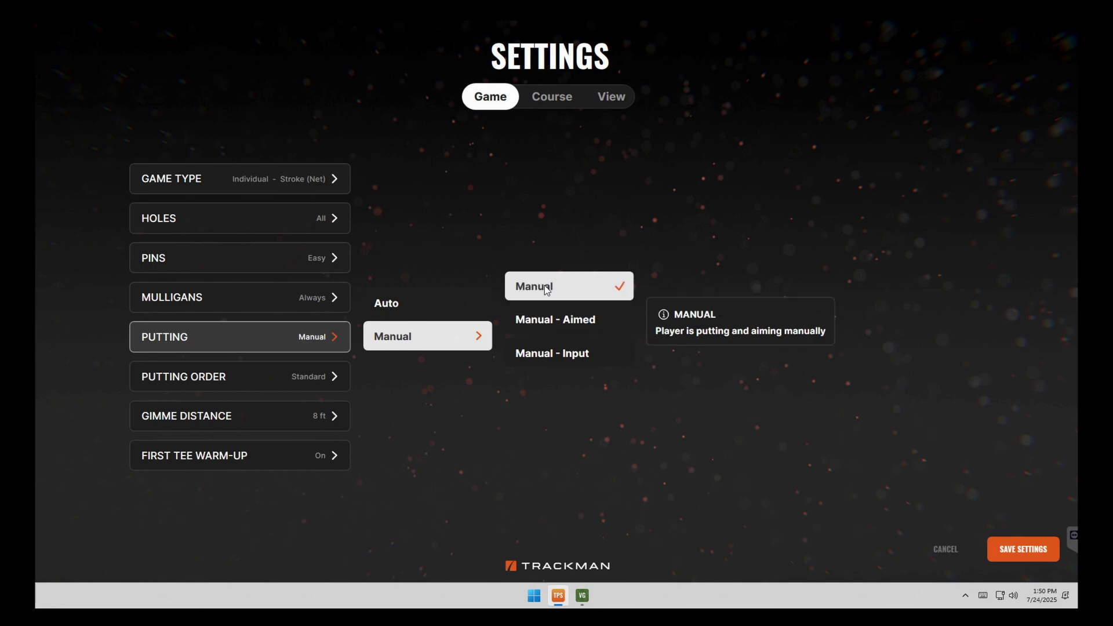
pyautogui.click(551, 321)
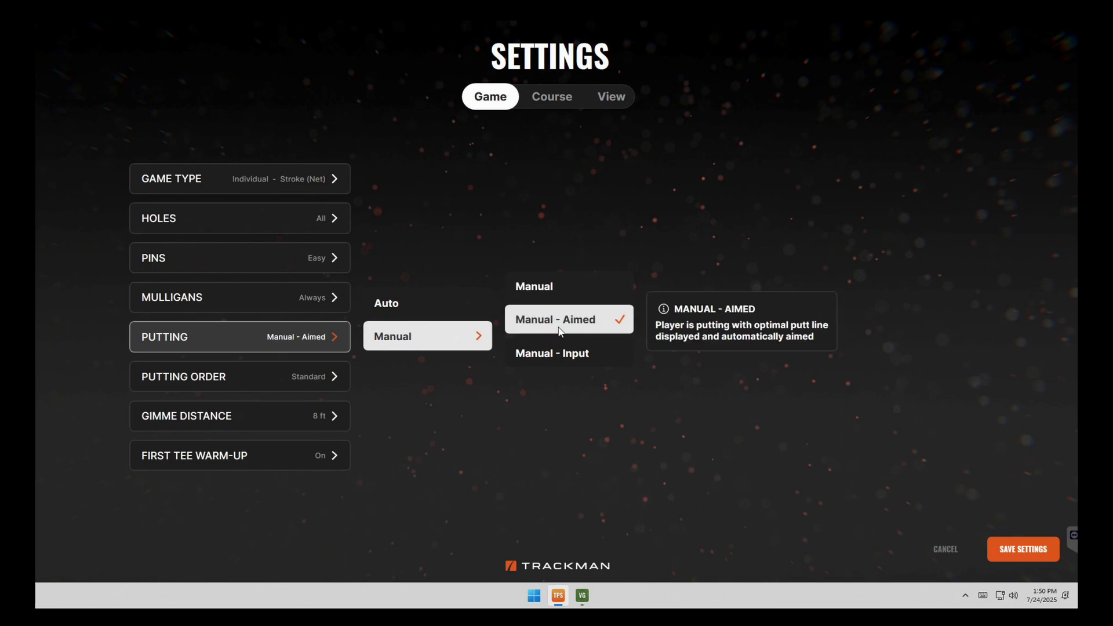
pyautogui.click(394, 308)
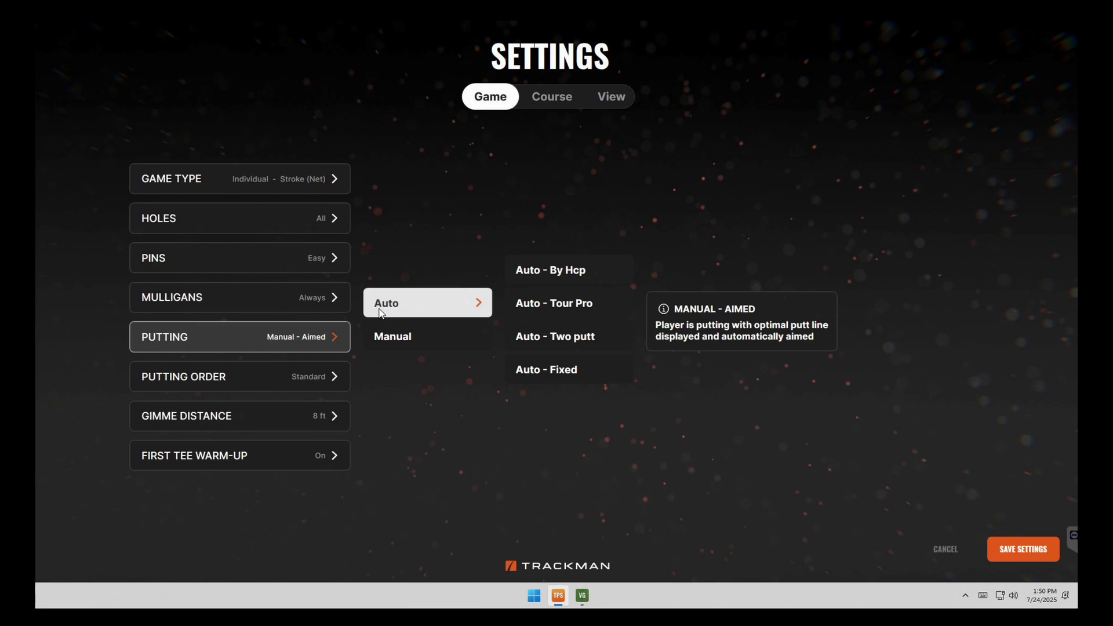
pyautogui.click(569, 270)
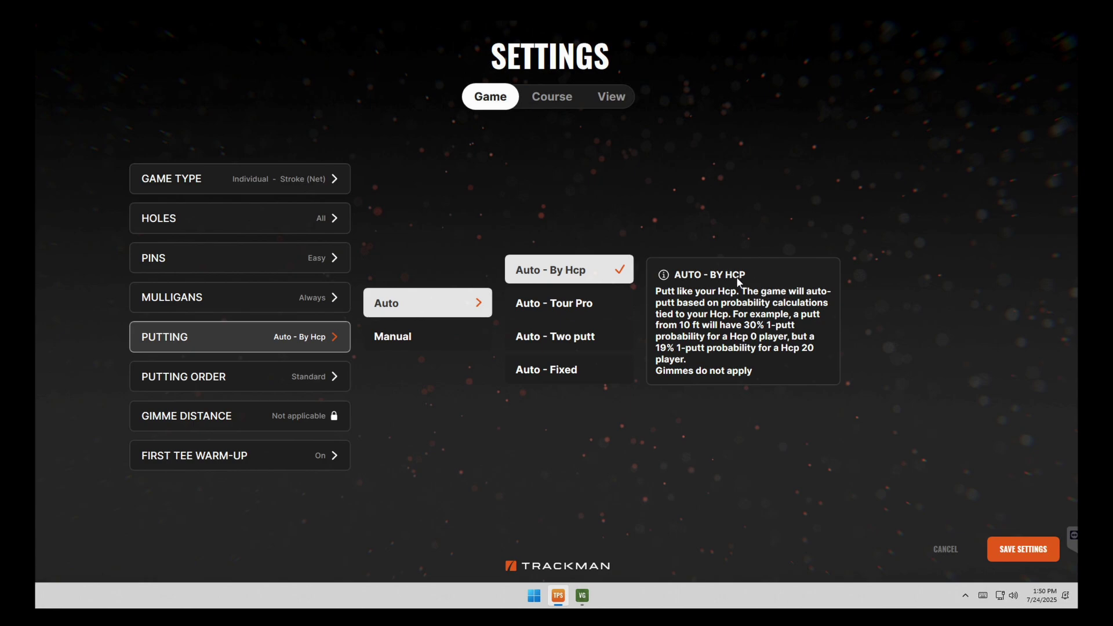
pyautogui.click(595, 301)
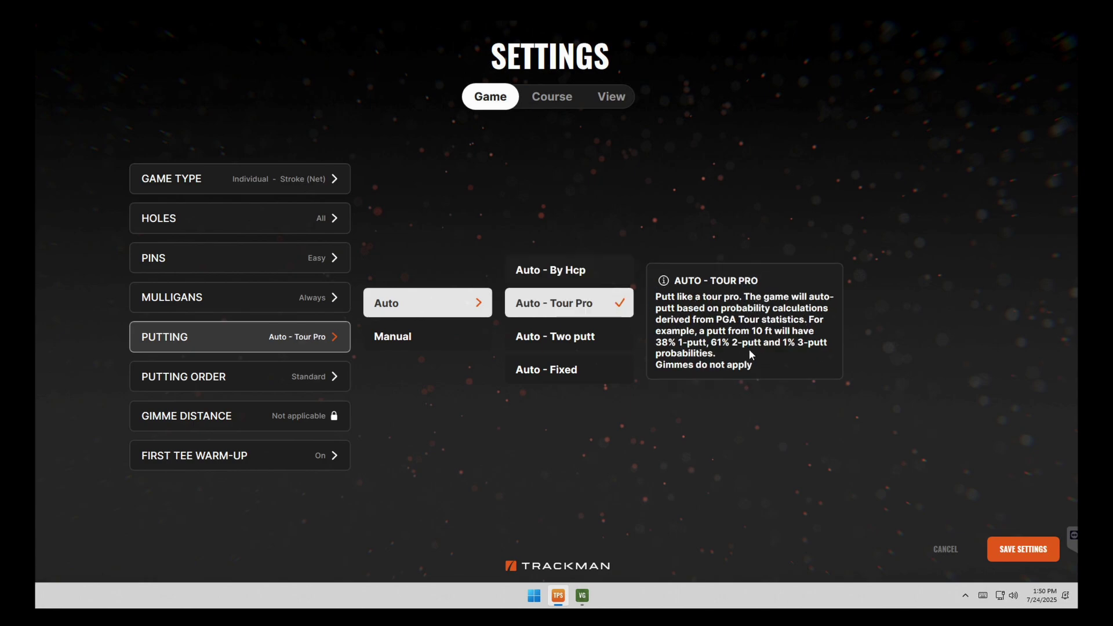
pyautogui.click(581, 339)
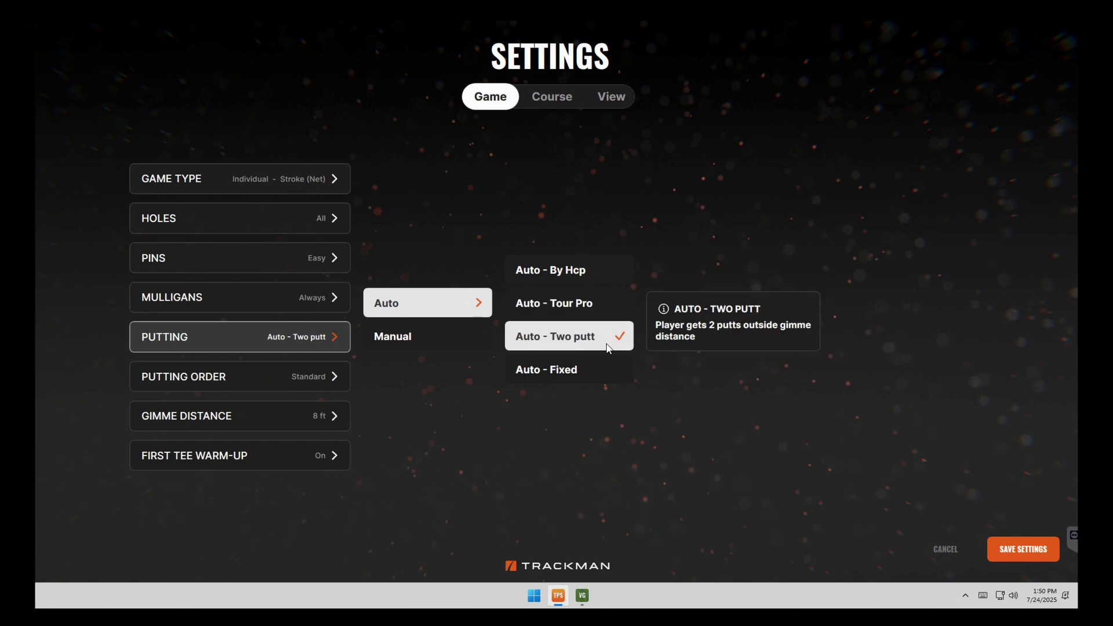
pyautogui.click(1011, 551)
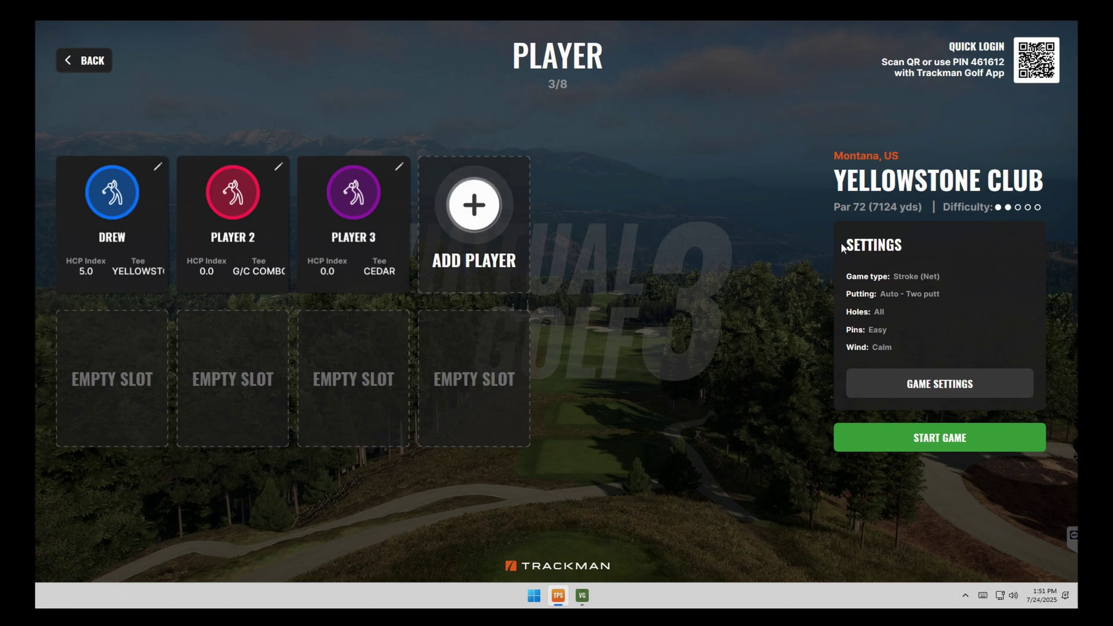
# - Start the Yellowstone Club round and end warm-up with READY TO PLAY
pyautogui.click(935, 440)
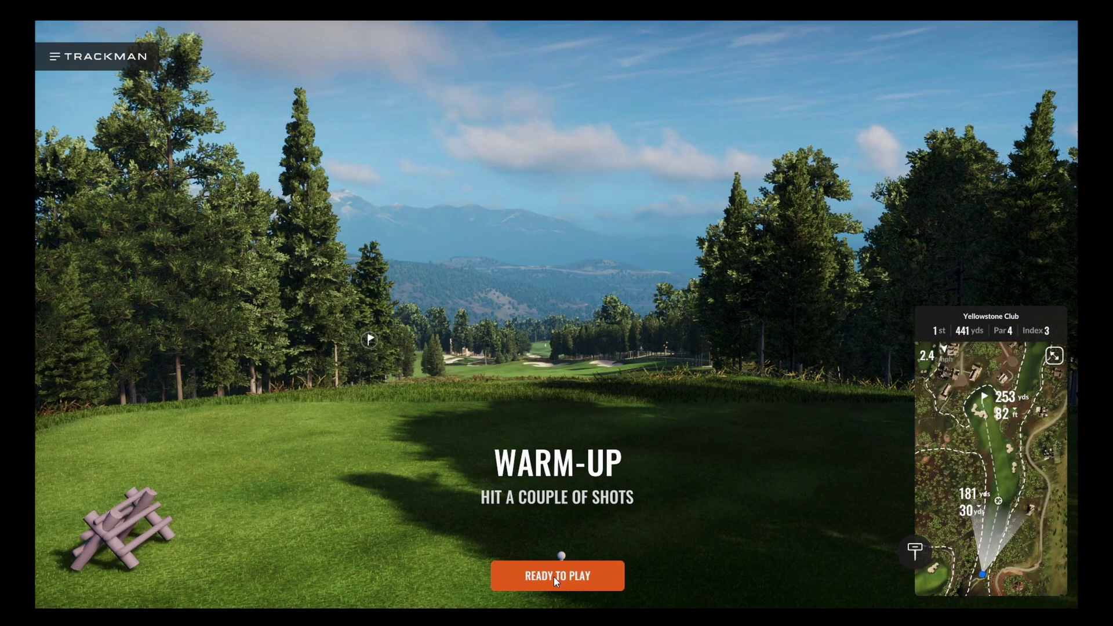
pyautogui.click(554, 576)
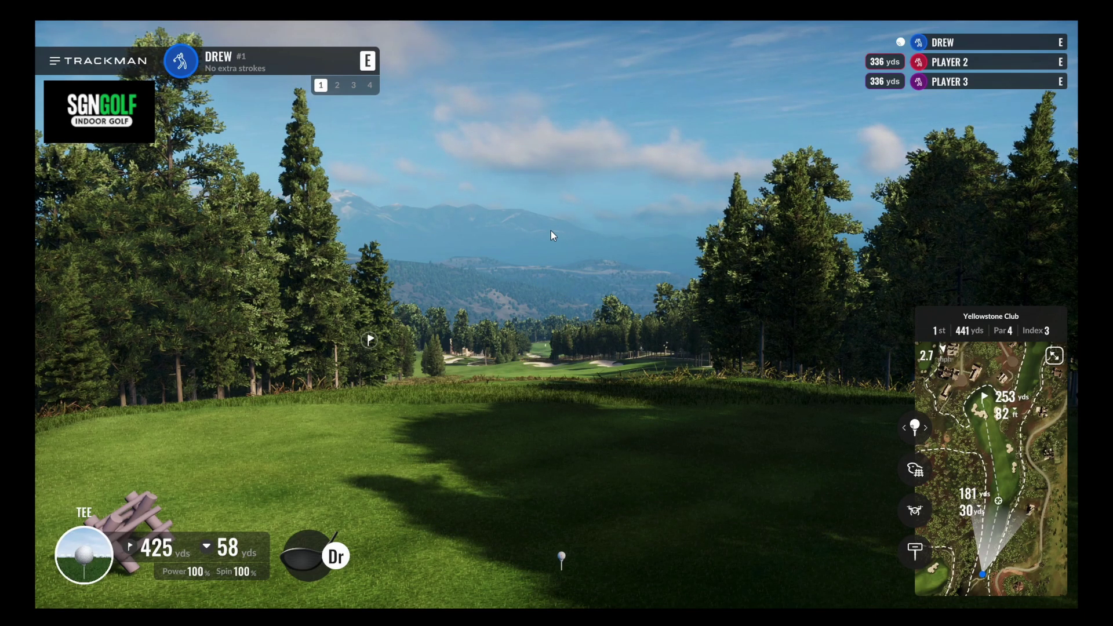
pyautogui.click(224, 62)
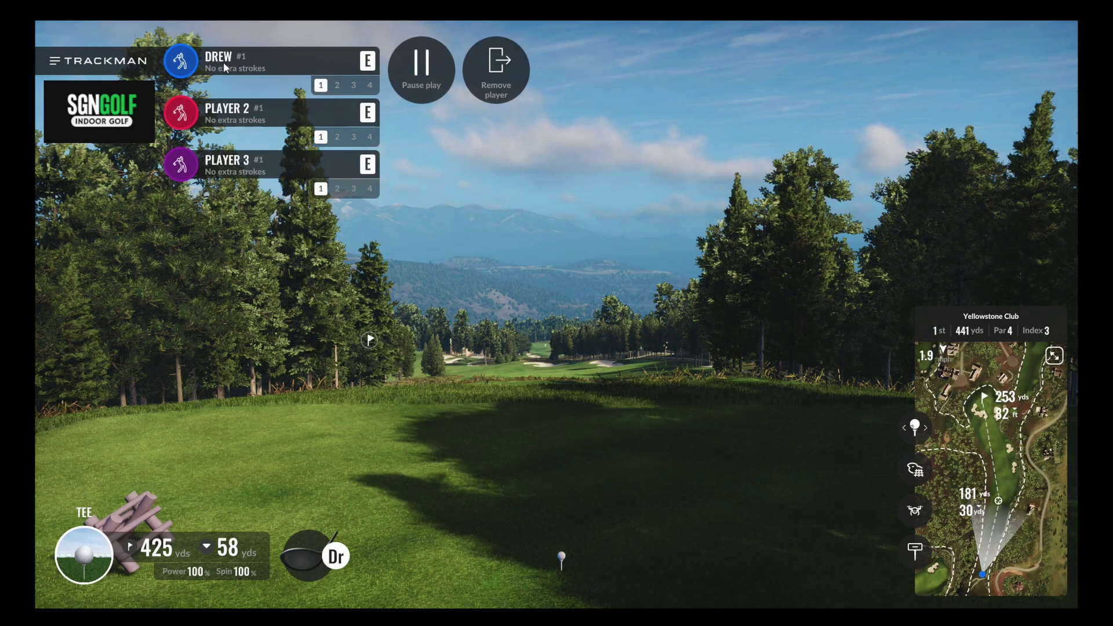
pyautogui.click(234, 113)
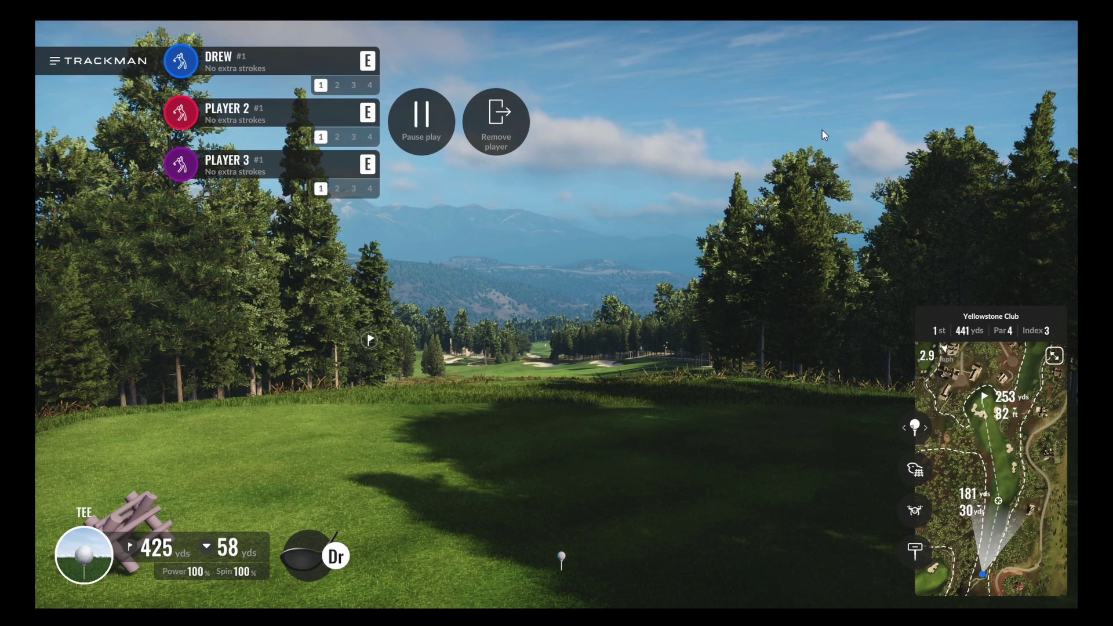
pyautogui.click(287, 61)
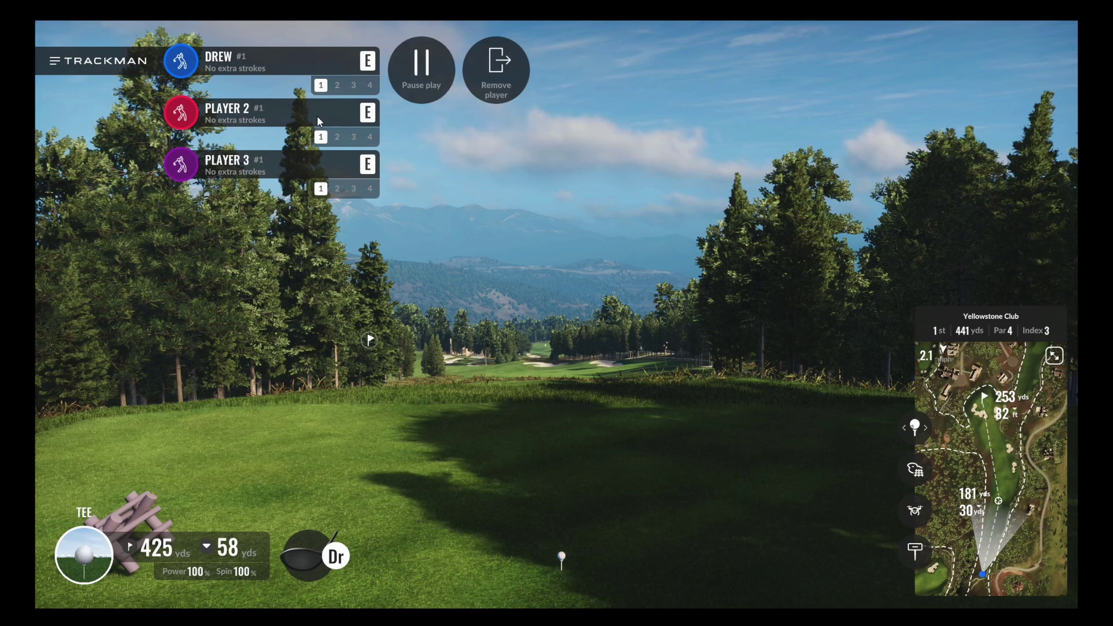
pyautogui.click(477, 212)
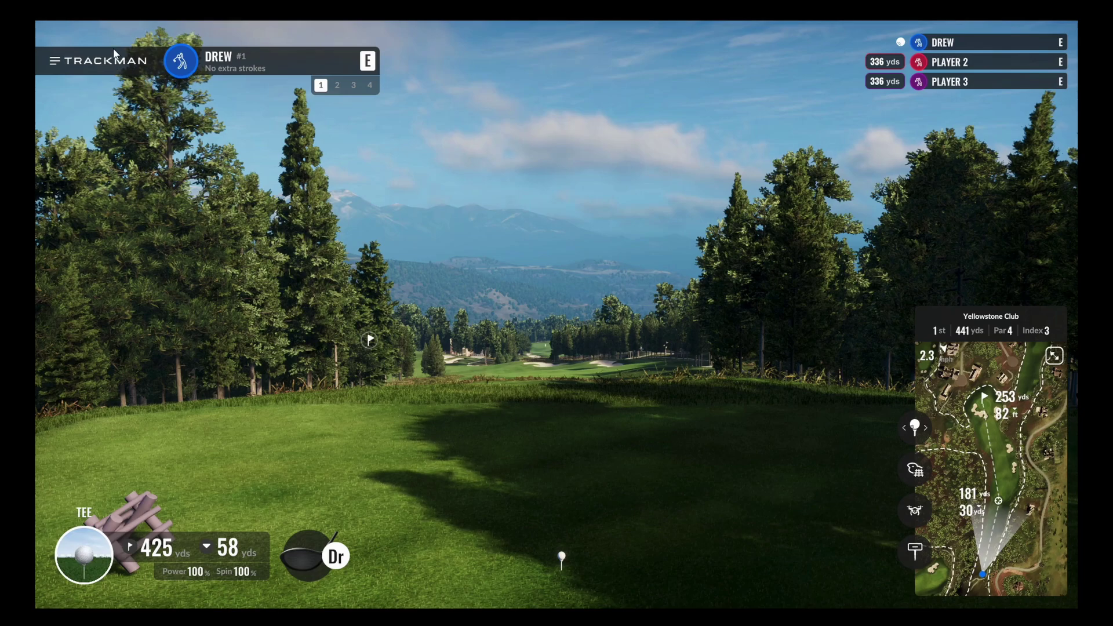
# - Quit the game, back out to Select Activity, and dismiss the Resume Game notice
pyautogui.click(74, 61)
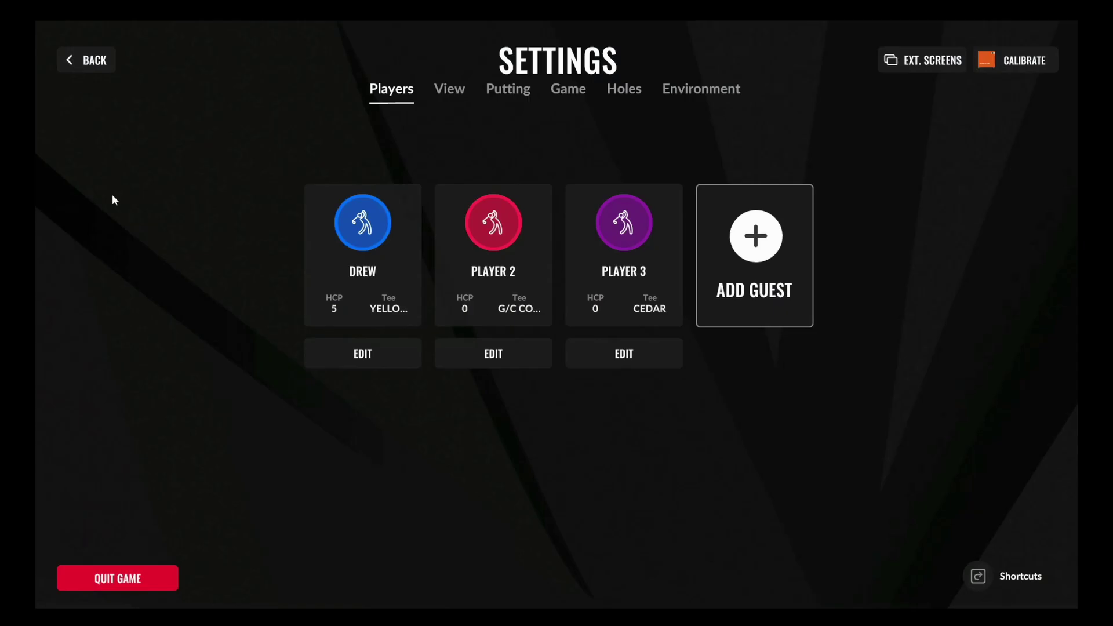
pyautogui.click(117, 577)
pyautogui.click(587, 376)
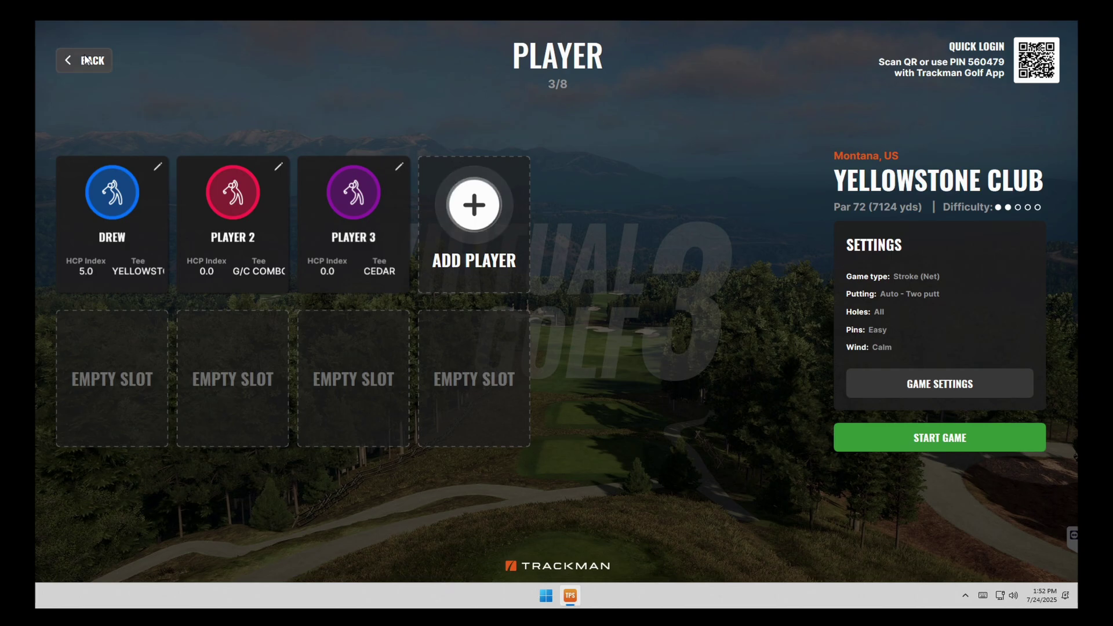
pyautogui.click(86, 60)
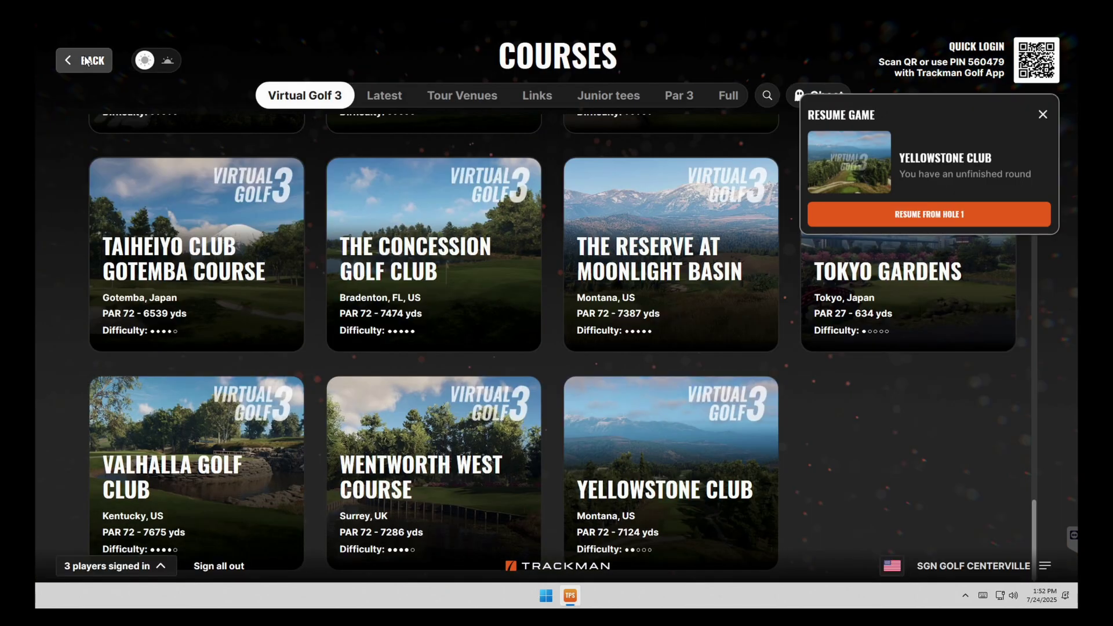
pyautogui.click(86, 60)
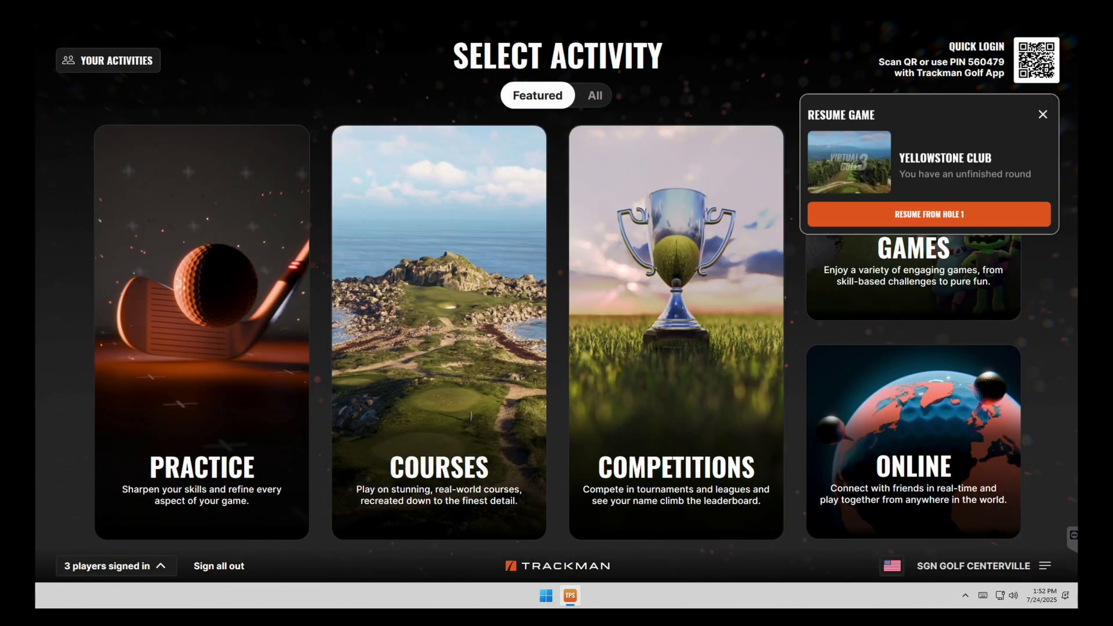
pyautogui.click(1043, 115)
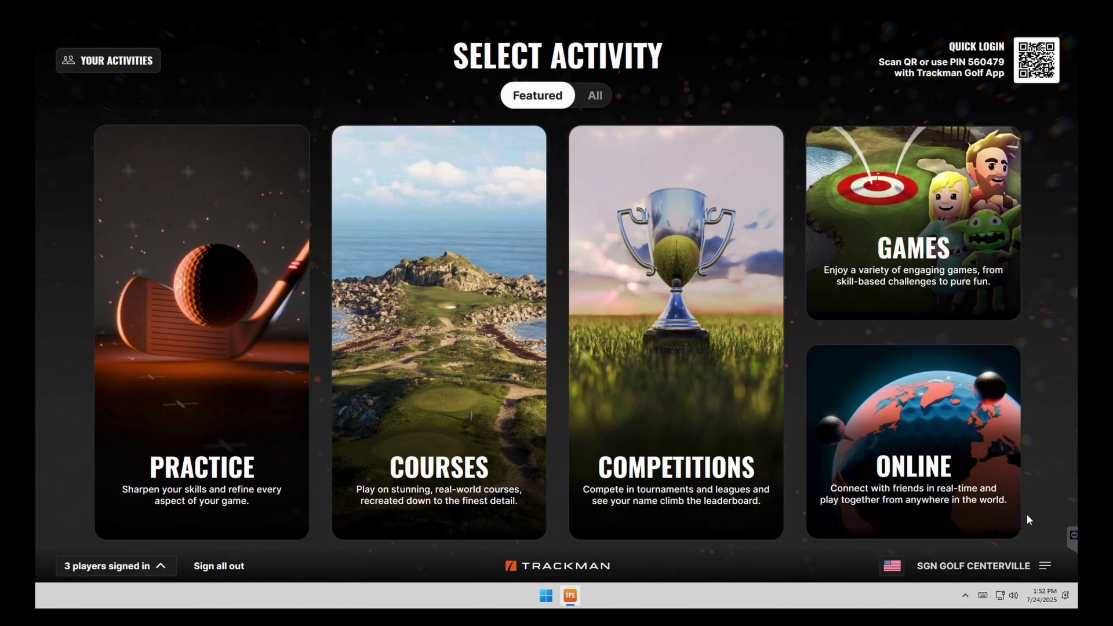